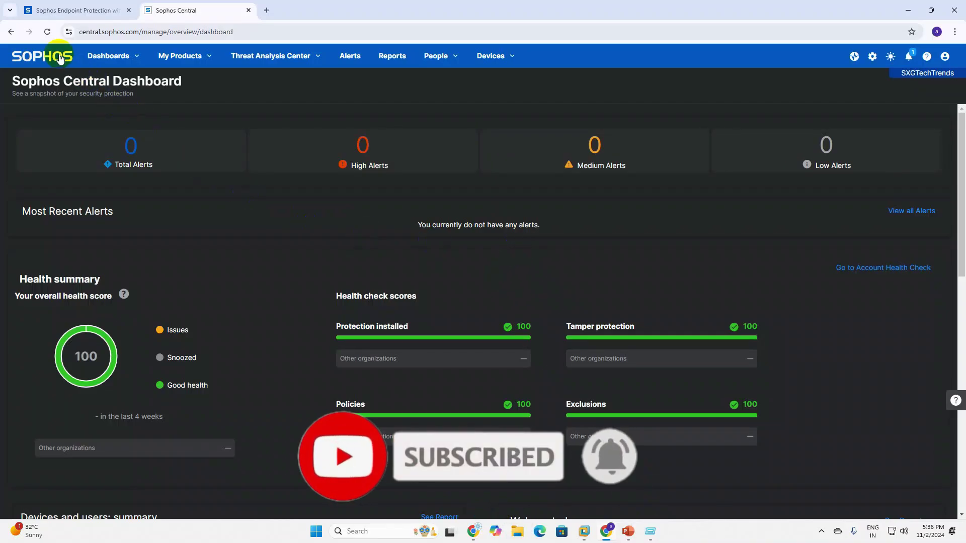
- Go from the Endpoint dashboard to the Policies list and look through the existing policies
left_click(180, 56)
mouse_move(196, 96)
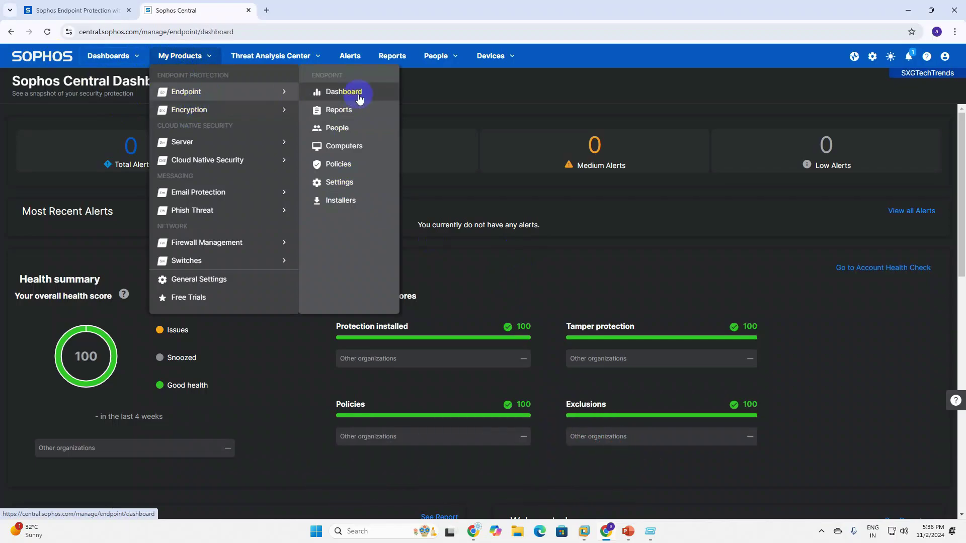
left_click(344, 92)
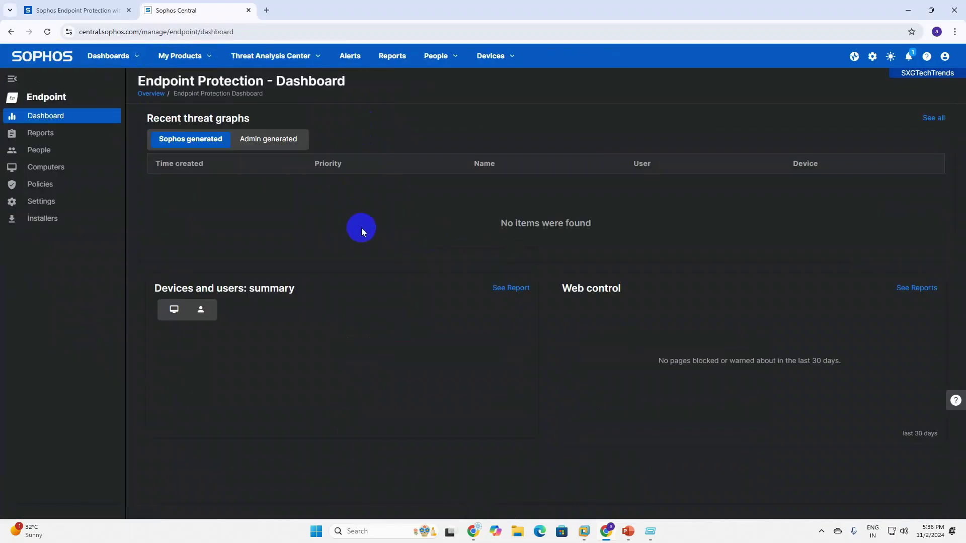
left_click(47, 186)
scroll(352, 372, "down", 6)
scroll(327, 379, "down", 2)
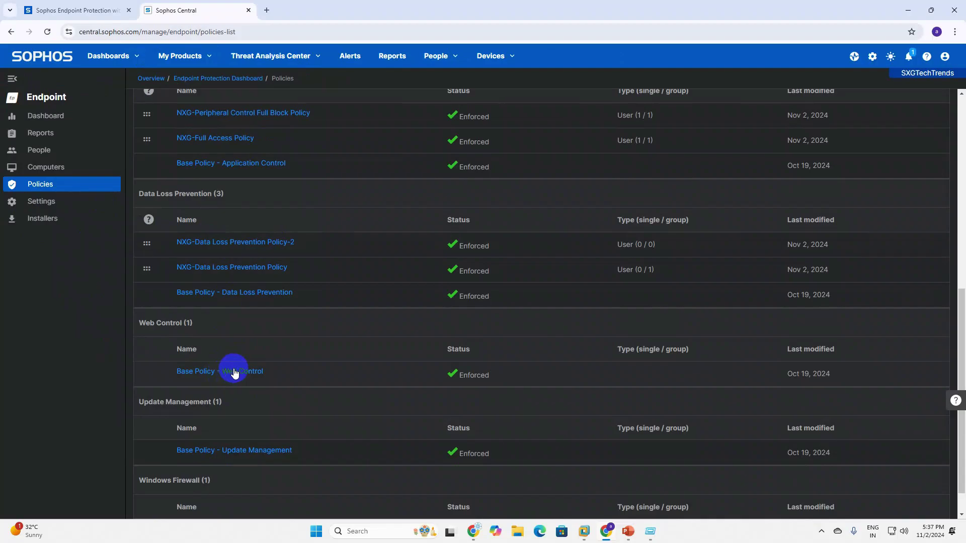
scroll(234, 372, "down", 1)
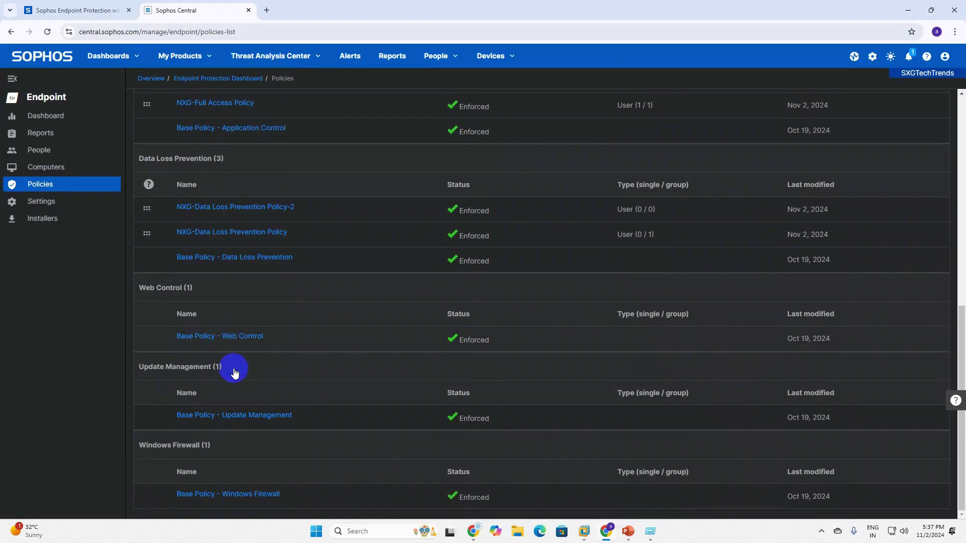
scroll(622, 217, "up", 6)
scroll(622, 217, "up", 3)
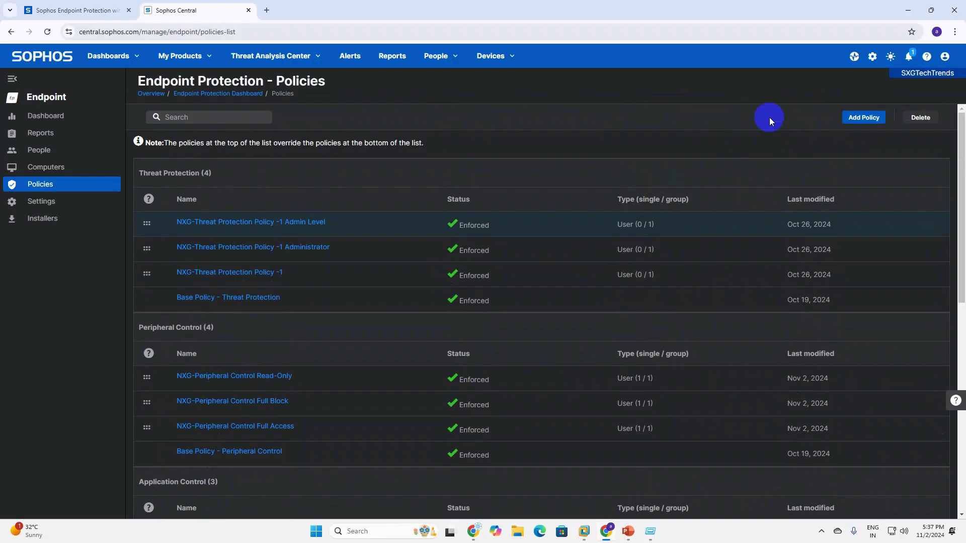
- Start a new user policy with Web Control as its feature
left_click(864, 118)
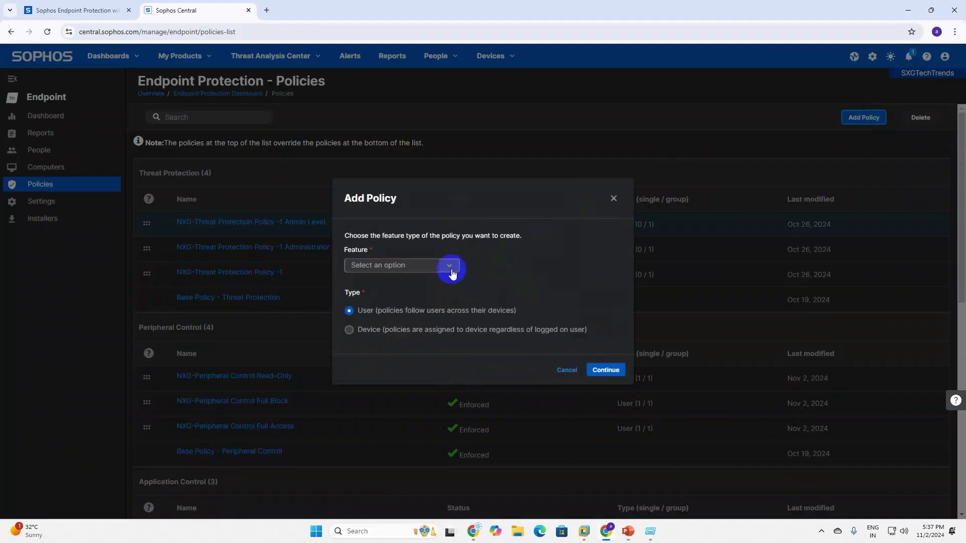
left_click(452, 270)
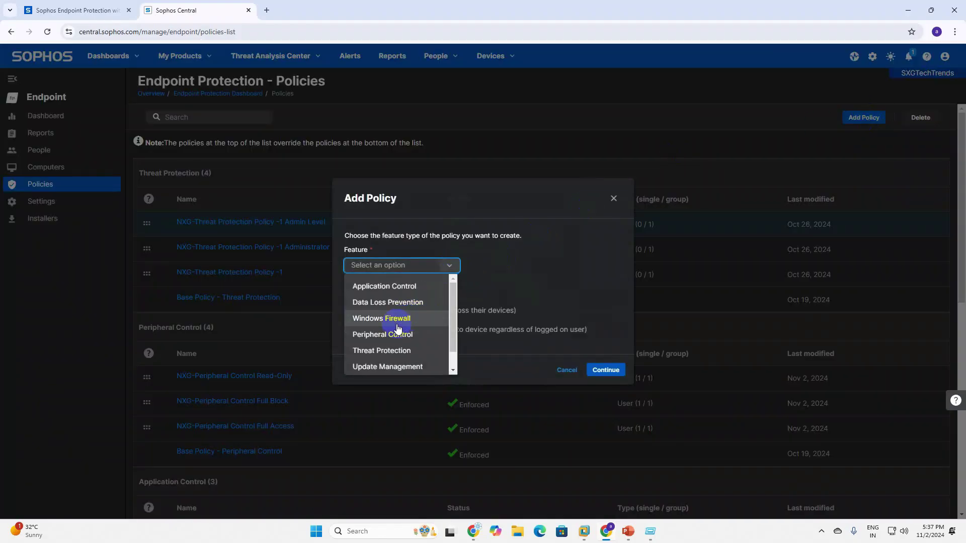
scroll(394, 366, "down", 1)
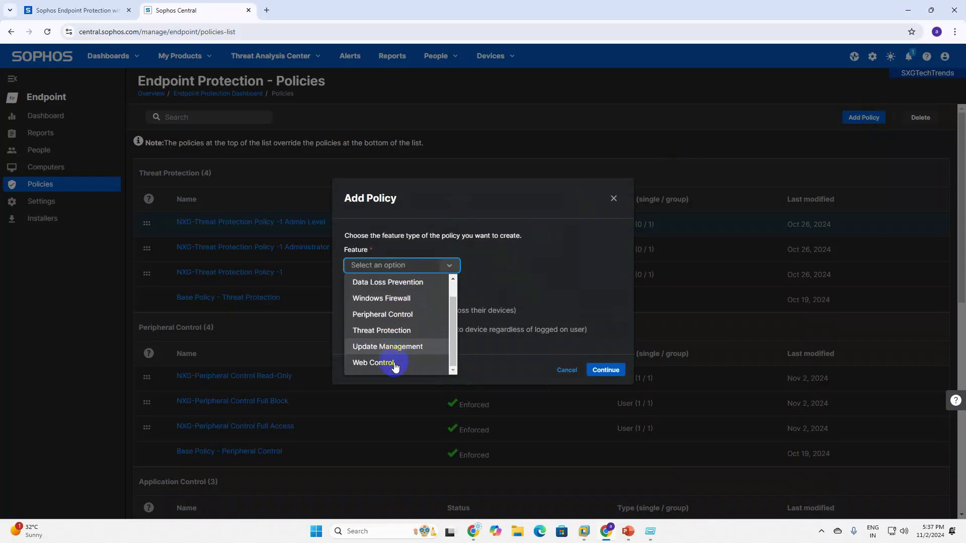
left_click(389, 366)
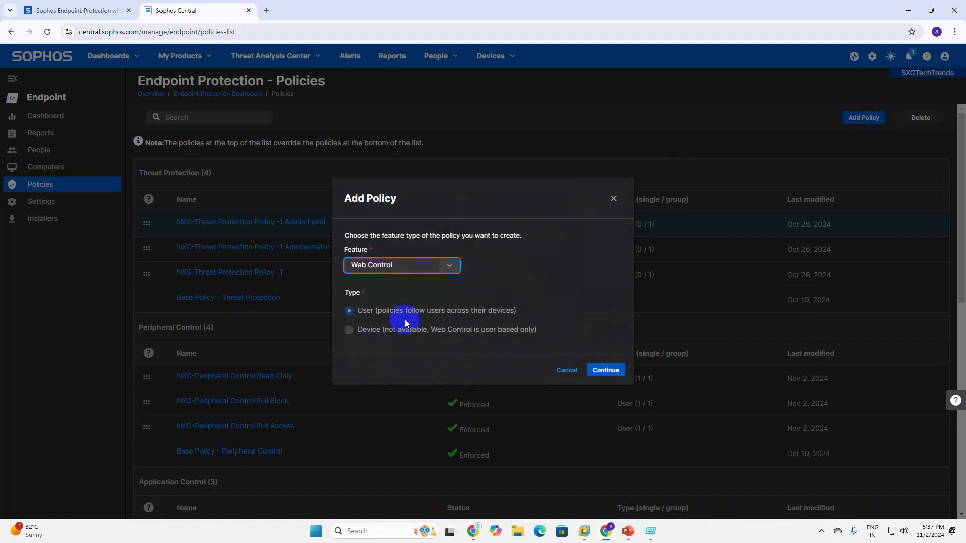
left_click(606, 370)
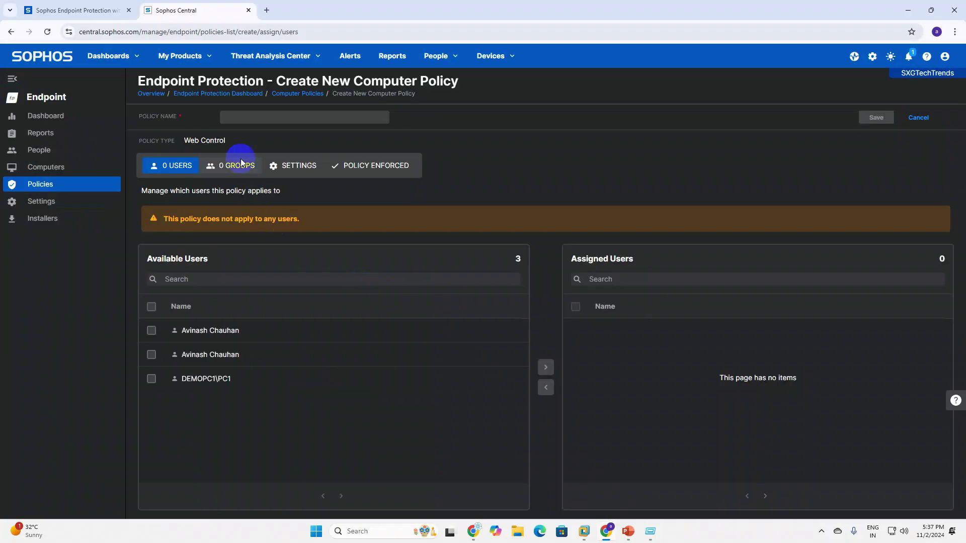
- Name the policy 'Web Control Full Access' and save it
left_click(249, 116)
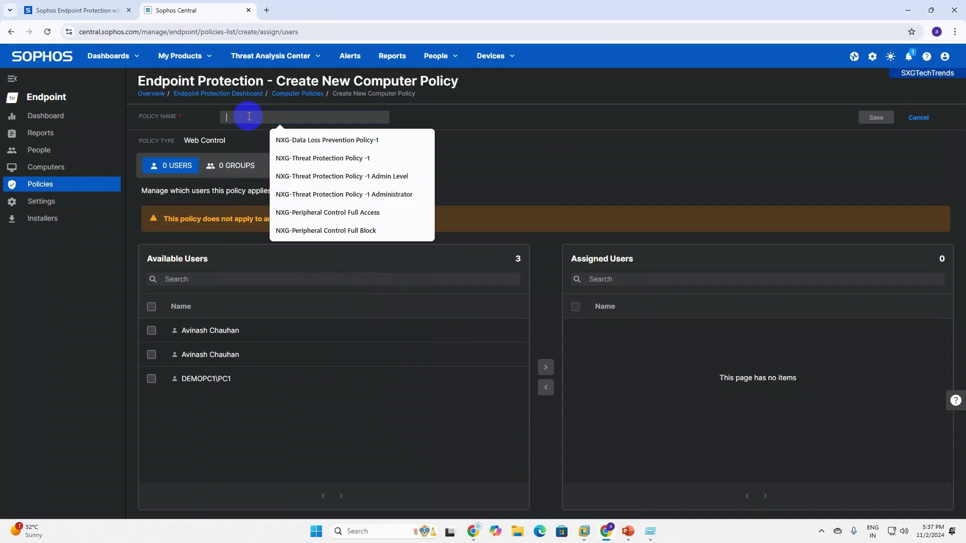
key("Caps_Lock")
type("Web")
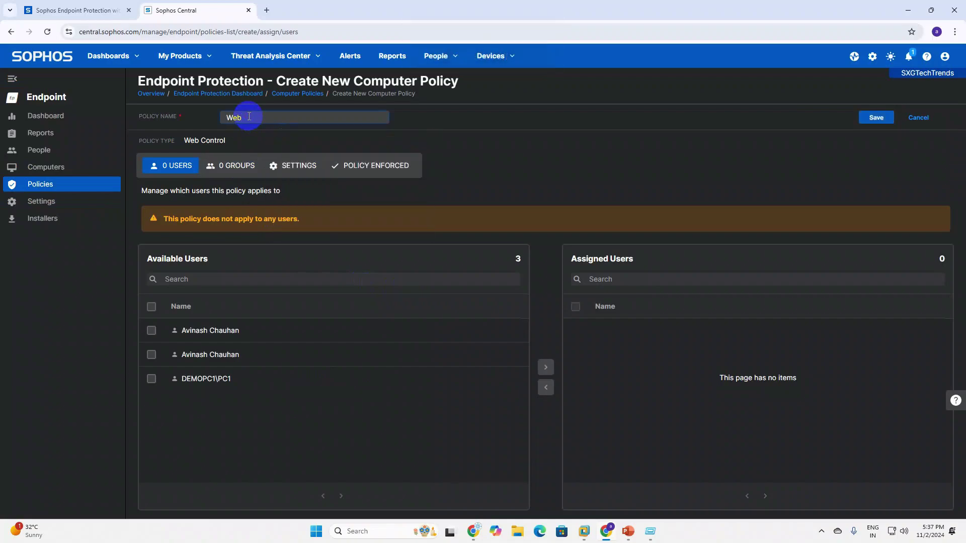
key("Caps_Lock")
type("Control")
key("Caps_Lock")
type("F")
key("BackSpace")
type("ull")
key("Caps_Lock")
type("Access")
left_click(876, 118)
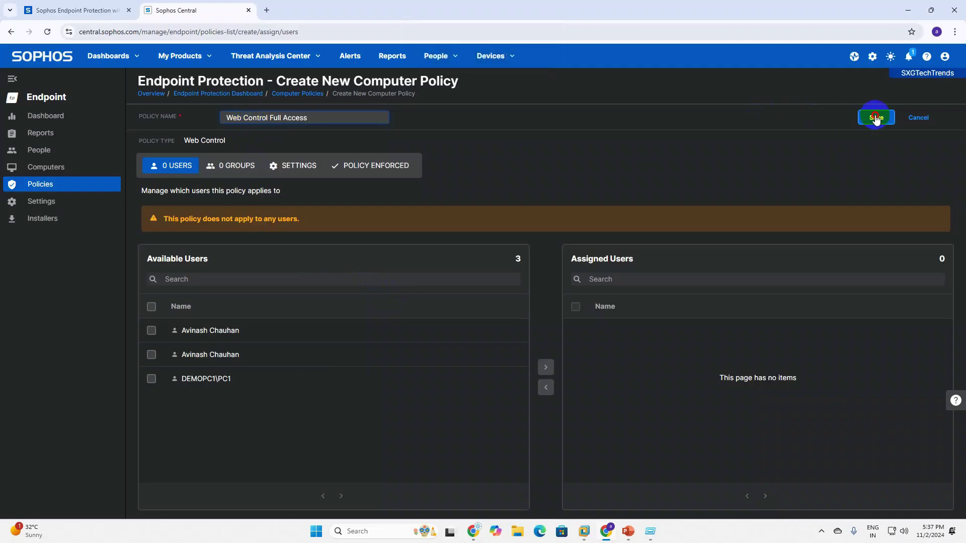
left_click(876, 121)
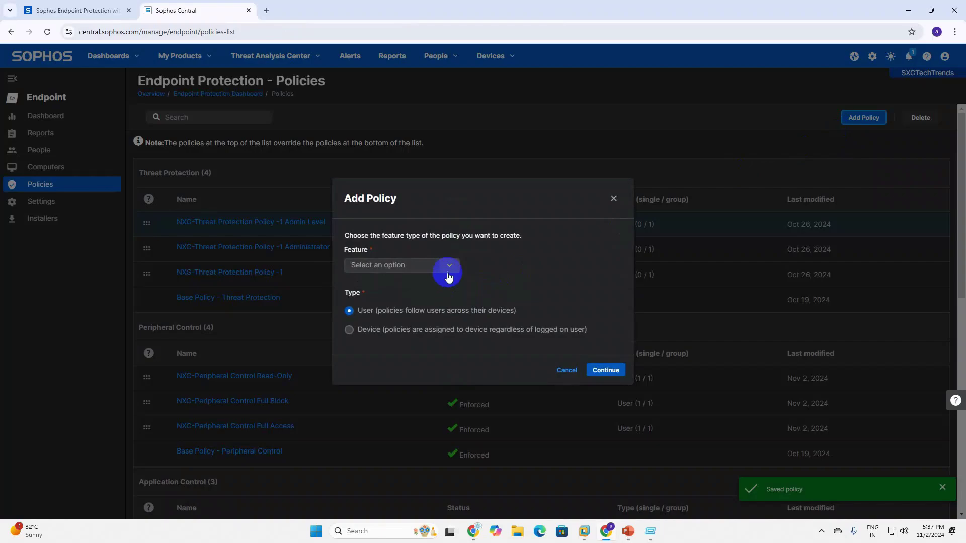
- Choose Web Control as the feature for another new policy
left_click(447, 272)
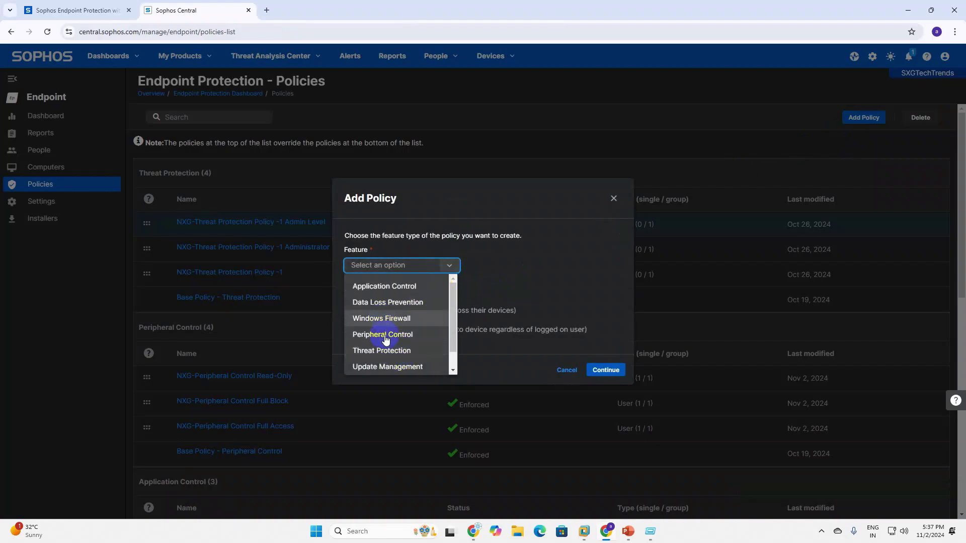
scroll(386, 347, "down", 1)
left_click(383, 364)
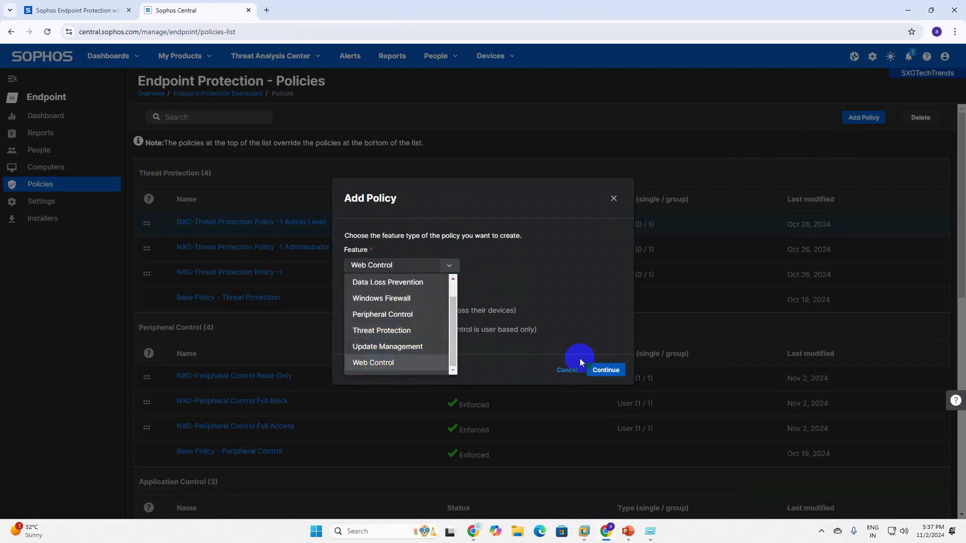
left_click(606, 370)
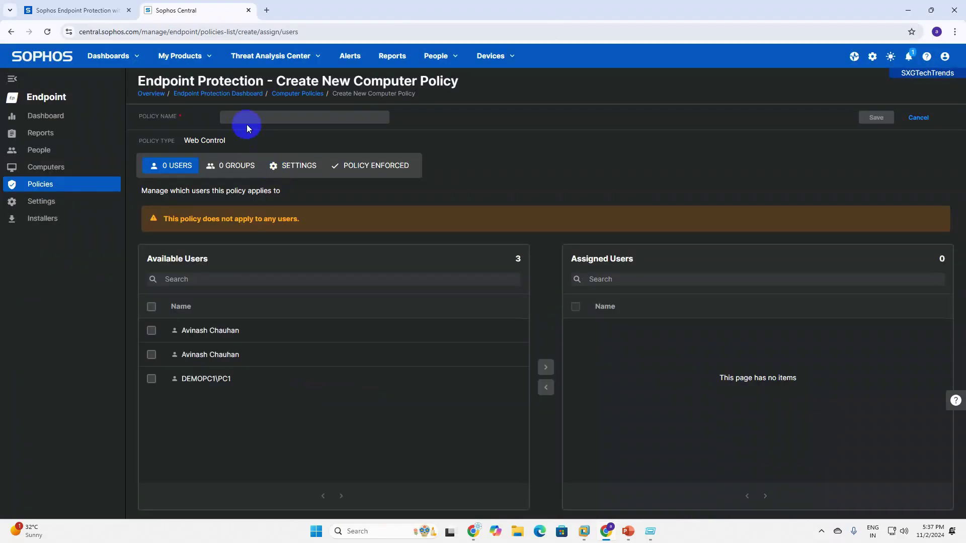
- Name the policy 'Web Control Full Block' and save it
left_click(248, 120)
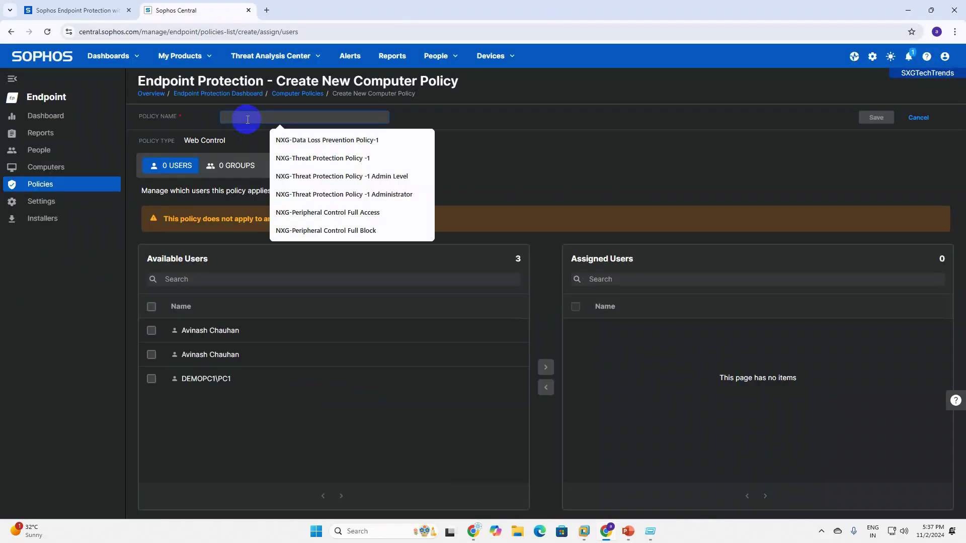
key("Caps_Lock")
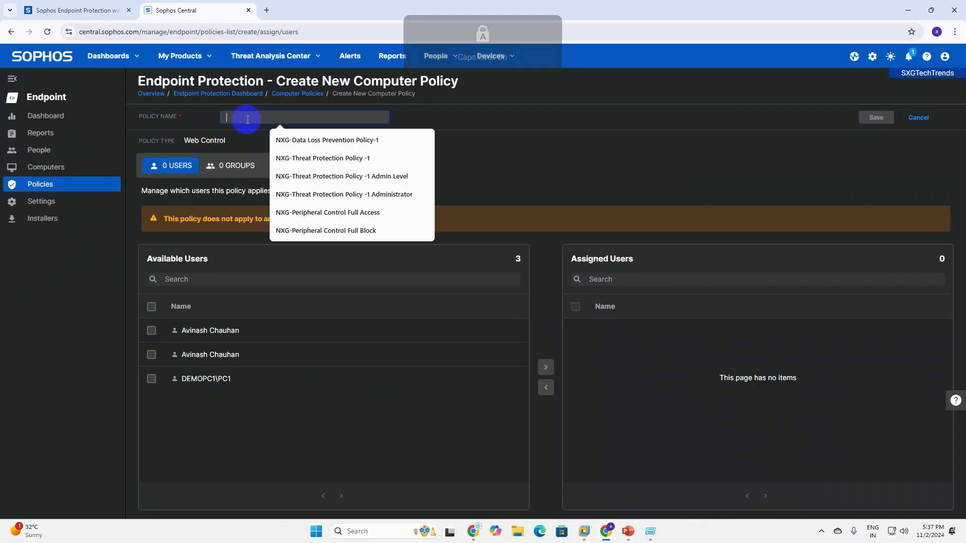
type("W")
key("Caps_Lock")
type("eb Control Full Access")
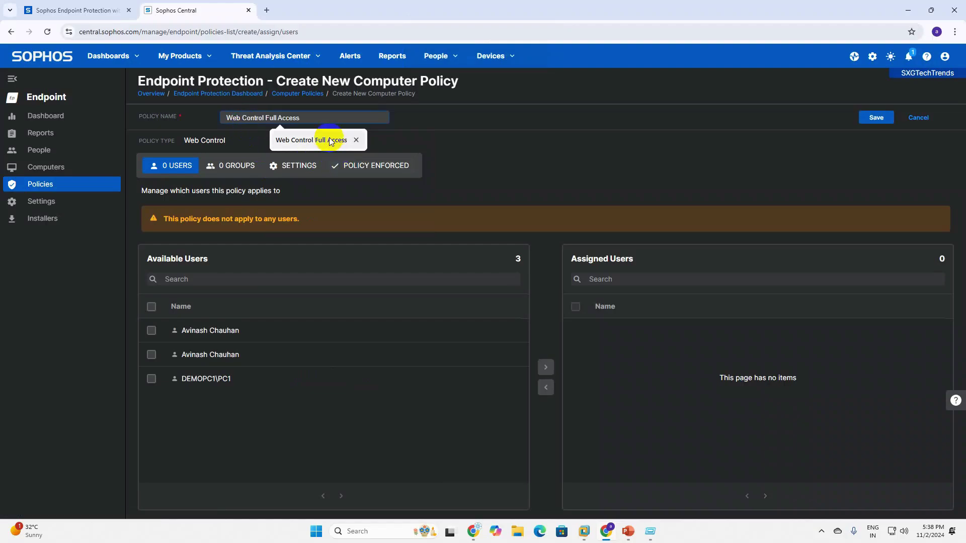
left_click(328, 139)
key("BackSpace")
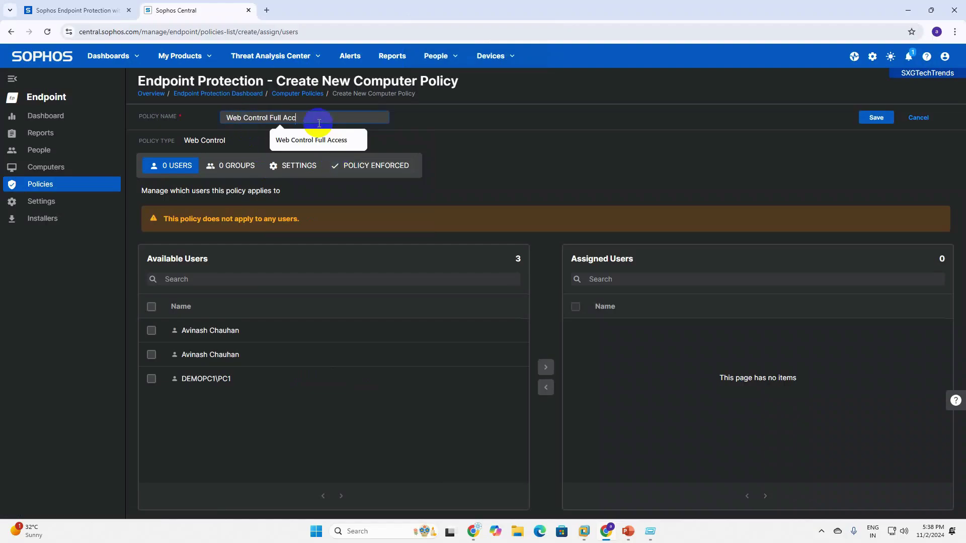
key("Caps_Lock")
type("B")
key("Caps_Lock")
type("lock")
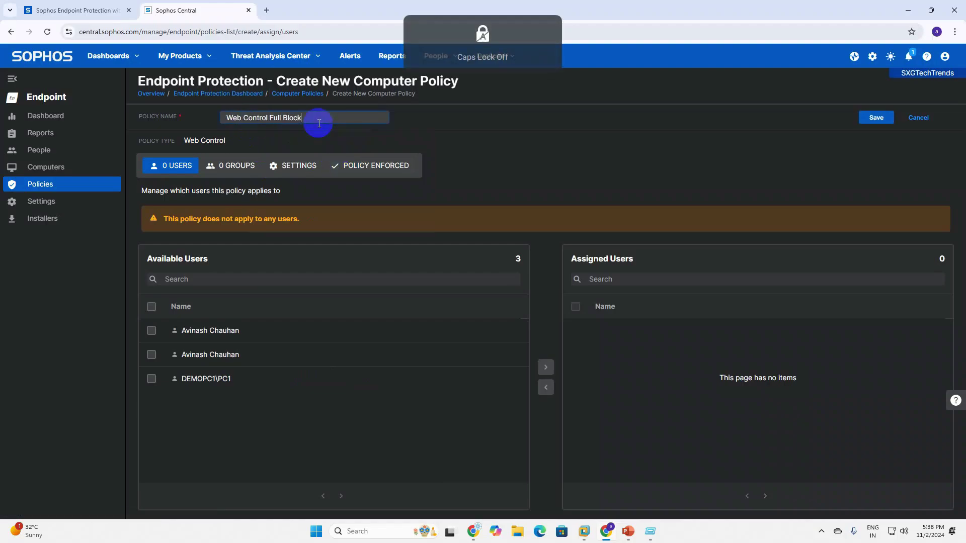
left_click(876, 118)
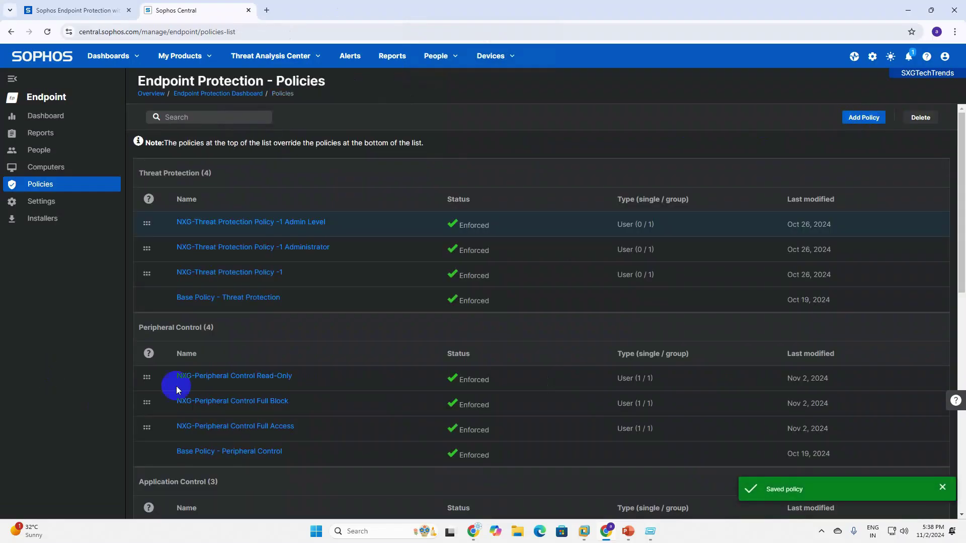
- Open the Web Control Full Block policy from the list and show its settings
scroll(263, 372, "down", 7)
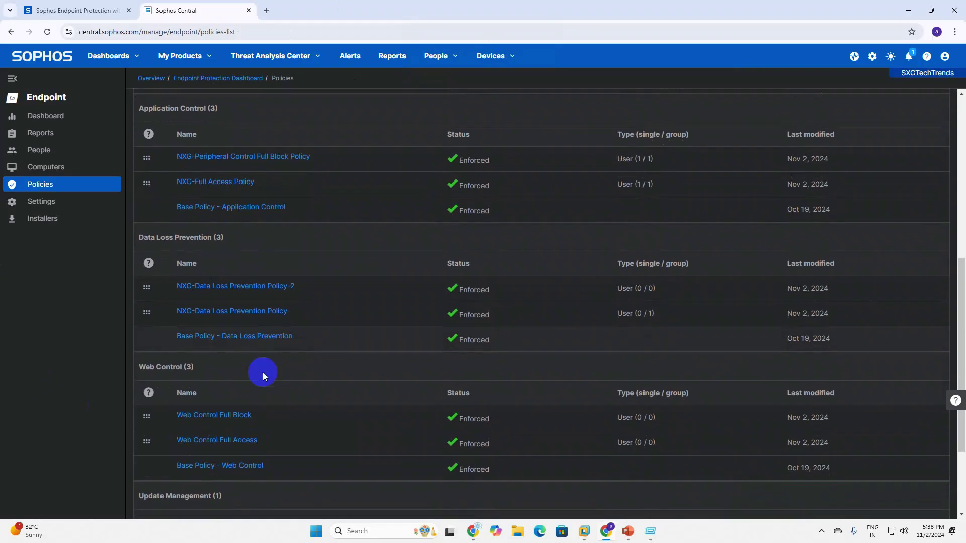
scroll(263, 372, "down", 3)
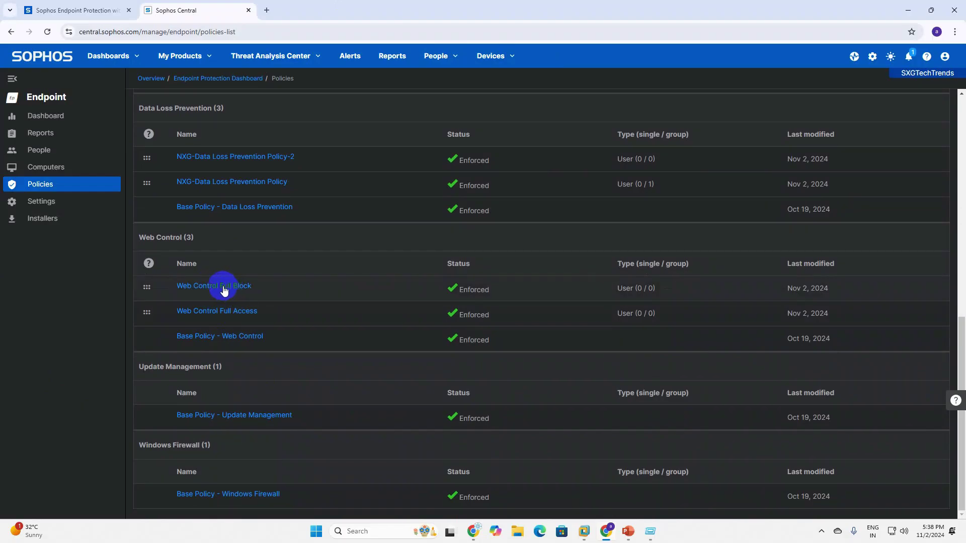
left_click(223, 287)
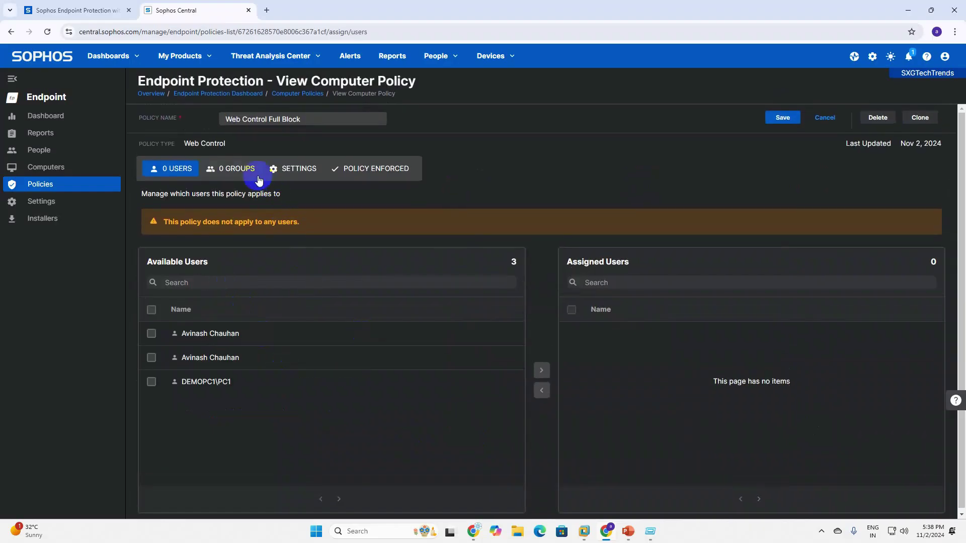
left_click(299, 170)
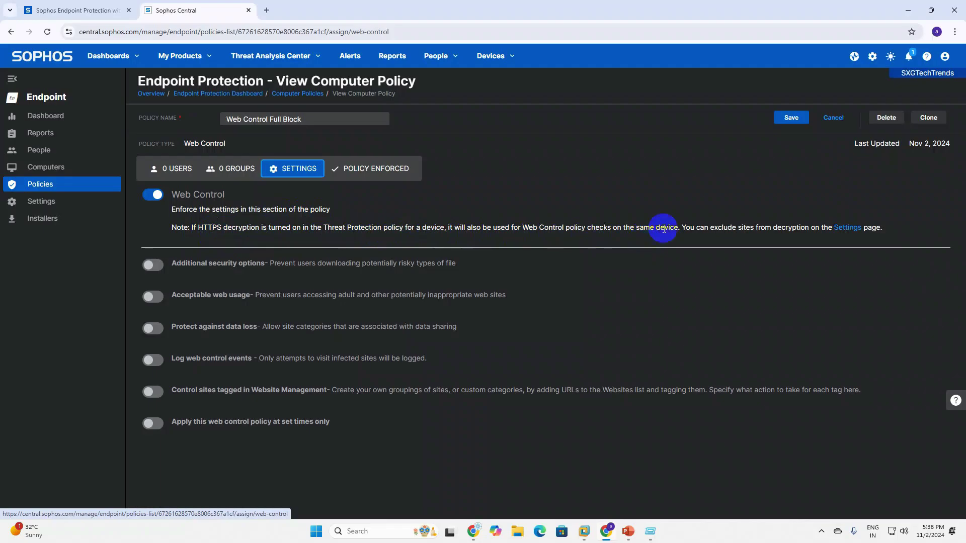
- Check the HTTPS decryption exclusion settings, then return to Policies and reopen Web Control Full Block
left_click(851, 229)
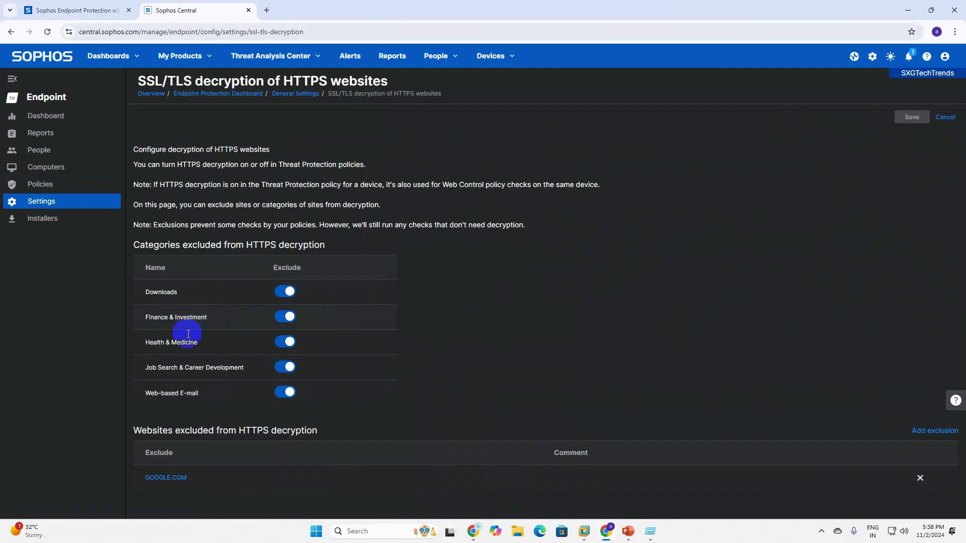
left_click(292, 95)
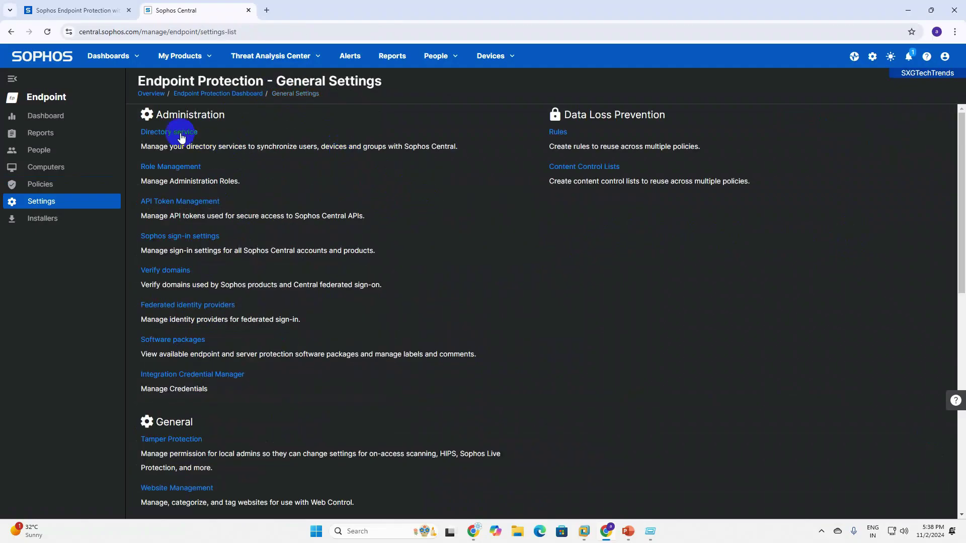
left_click(71, 184)
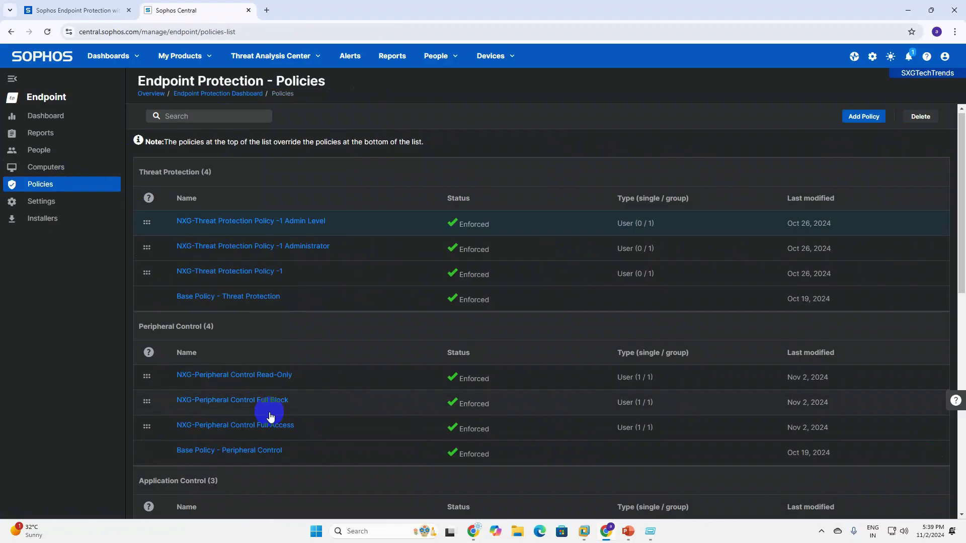
scroll(267, 418, "down", 10)
left_click(213, 289)
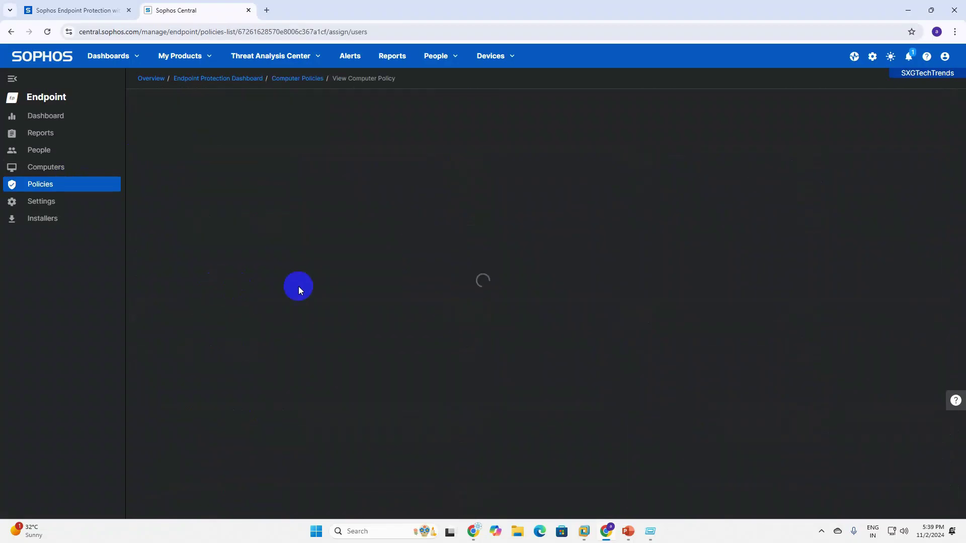
- Turn on additional security options and view their details, including the risky file types list
left_click(297, 168)
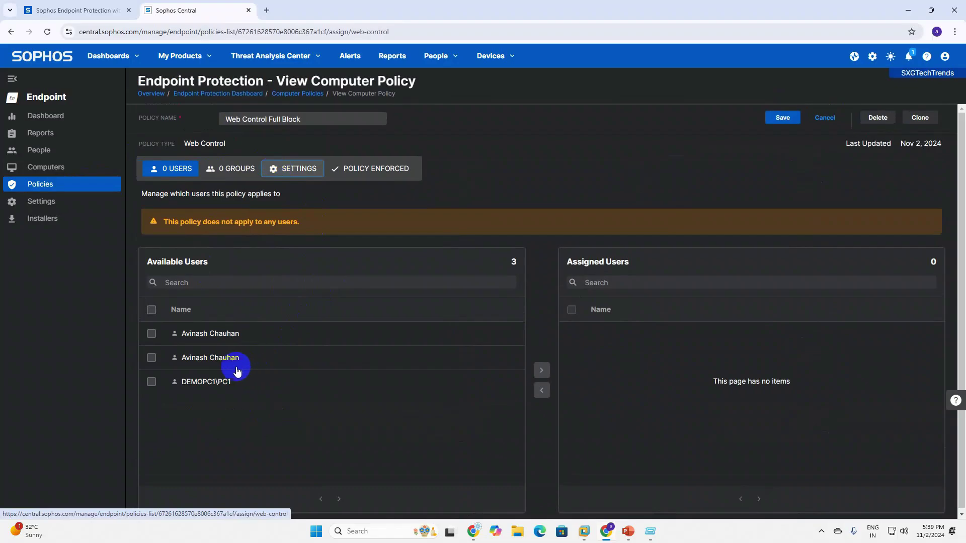
left_click(152, 265)
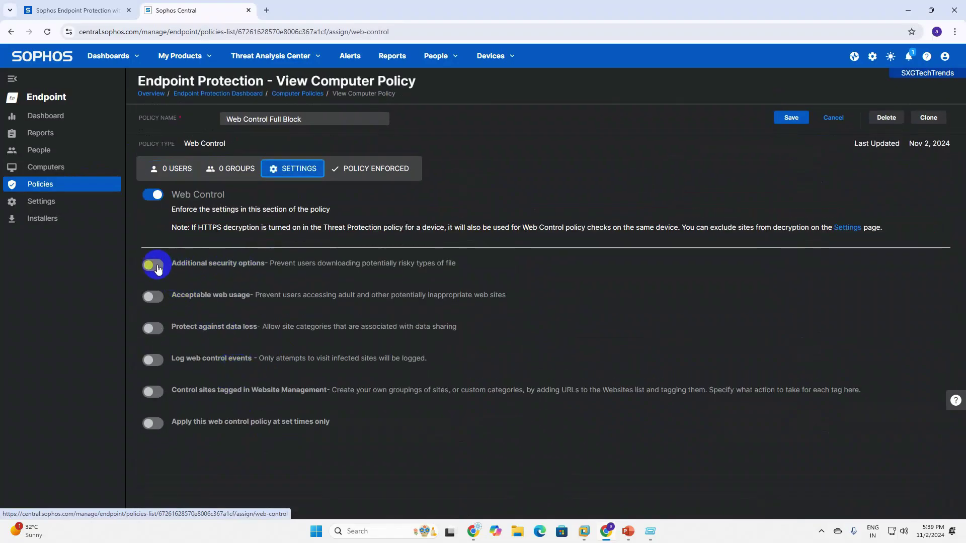
left_click(333, 280)
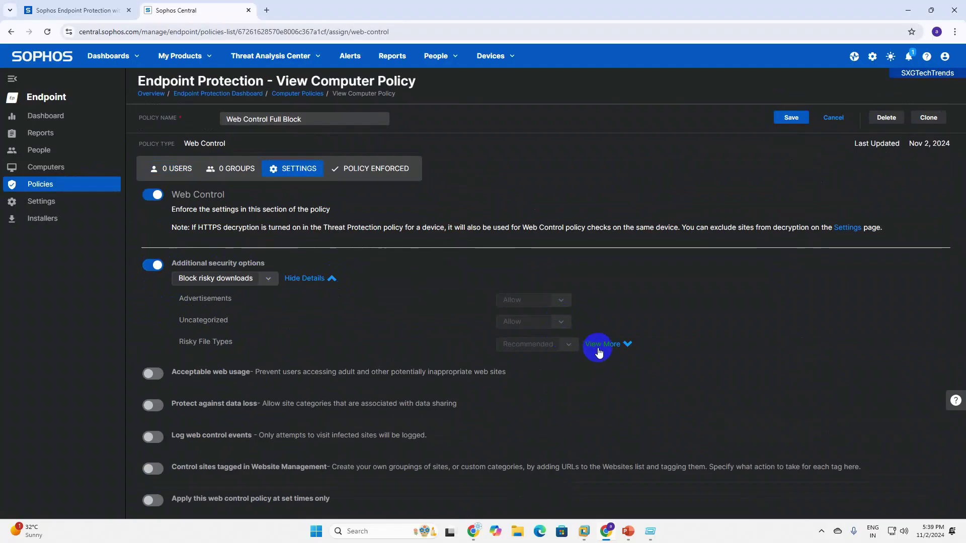
left_click(624, 345)
scroll(317, 328, "down", 4)
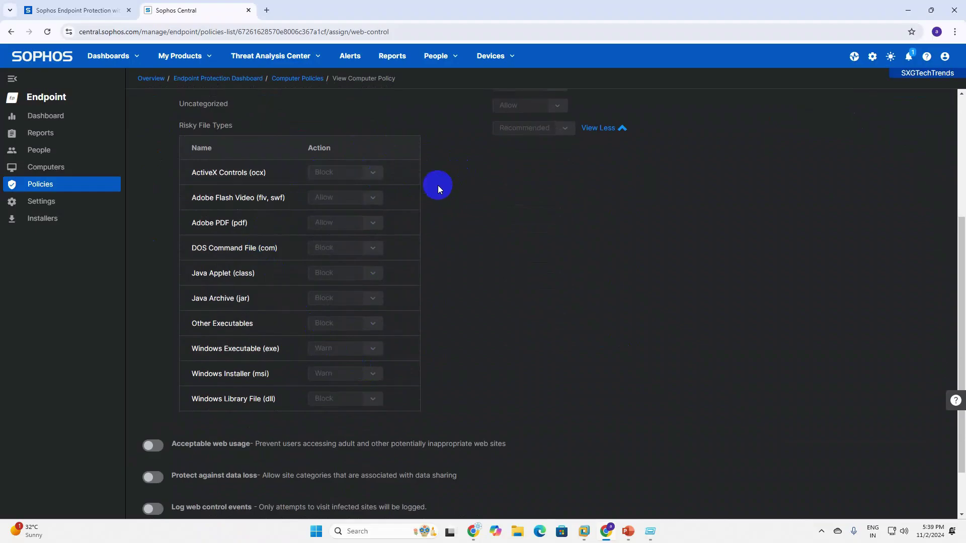
scroll(438, 189, "up", 4)
- Re-enforce Web Control and turn additional security options back on
left_click(155, 207)
left_click(151, 270)
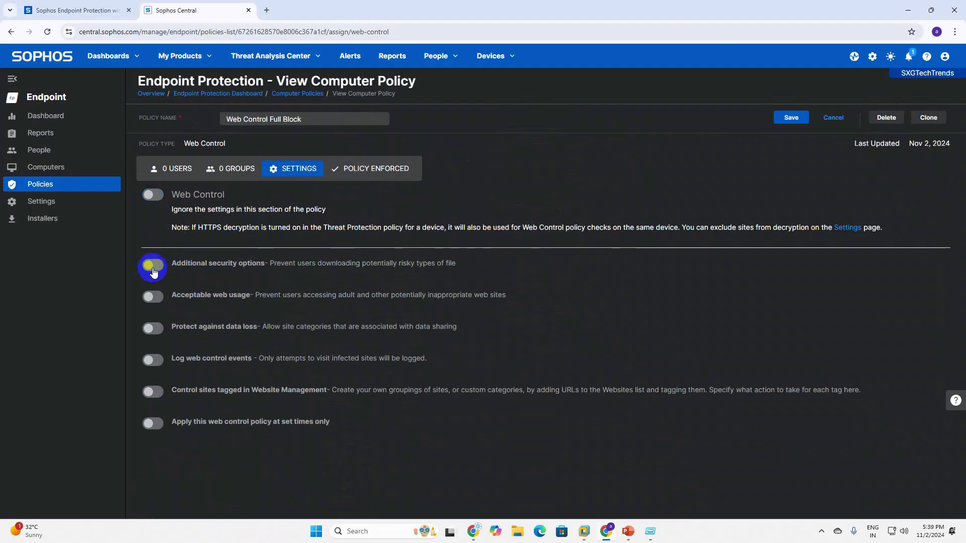
left_click(153, 267)
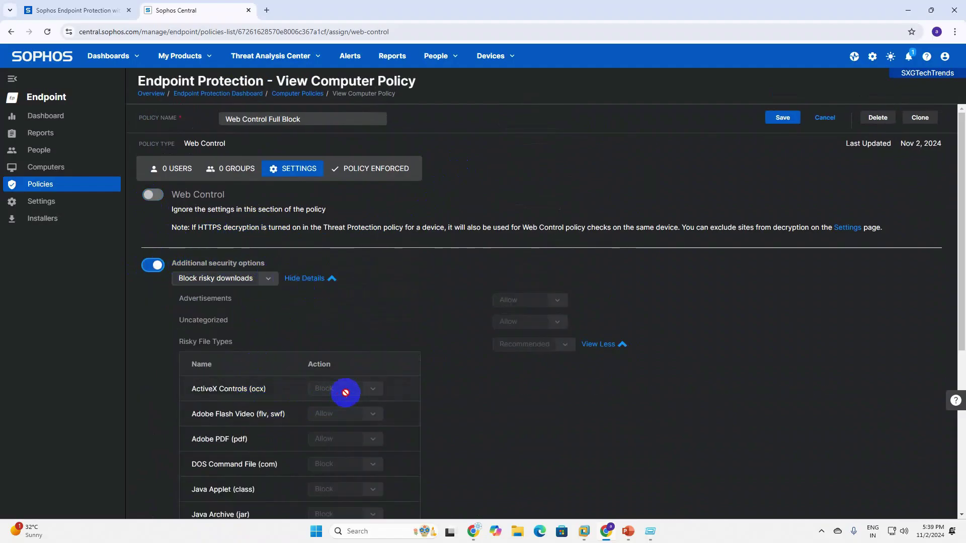
left_click(309, 280)
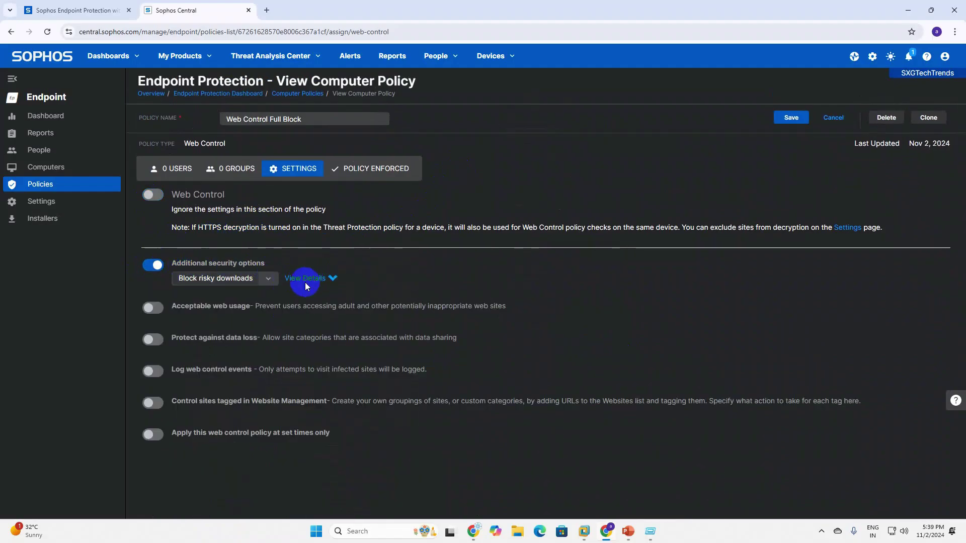
left_click(152, 265)
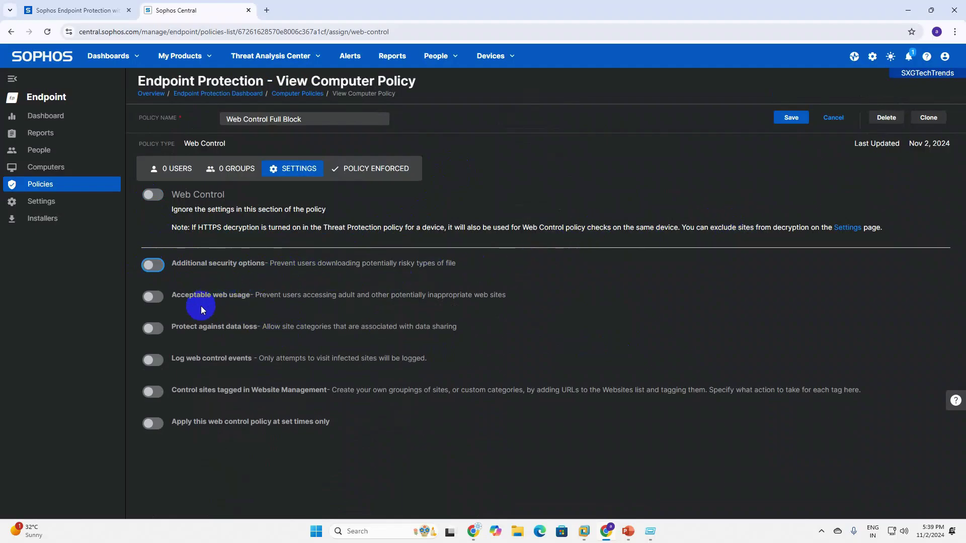
left_click(149, 194)
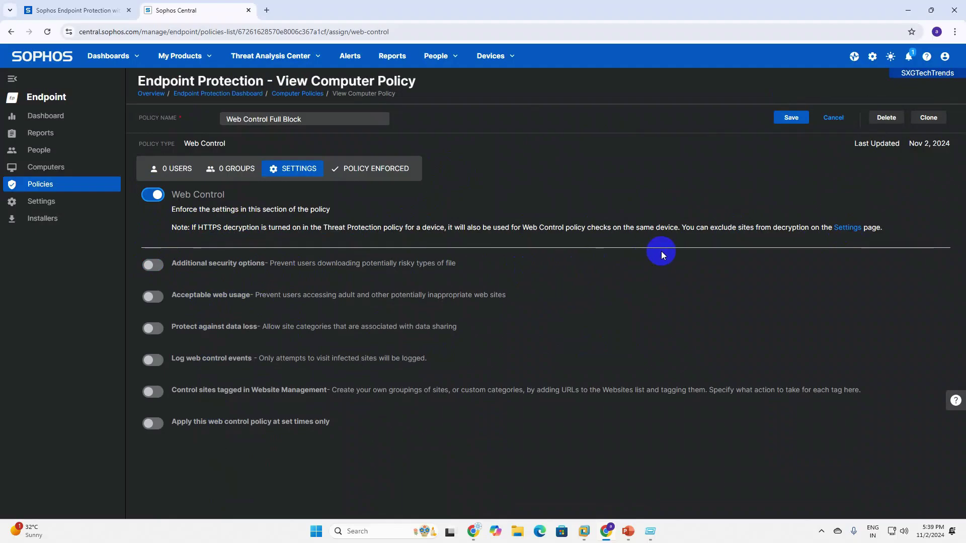
left_click(153, 265)
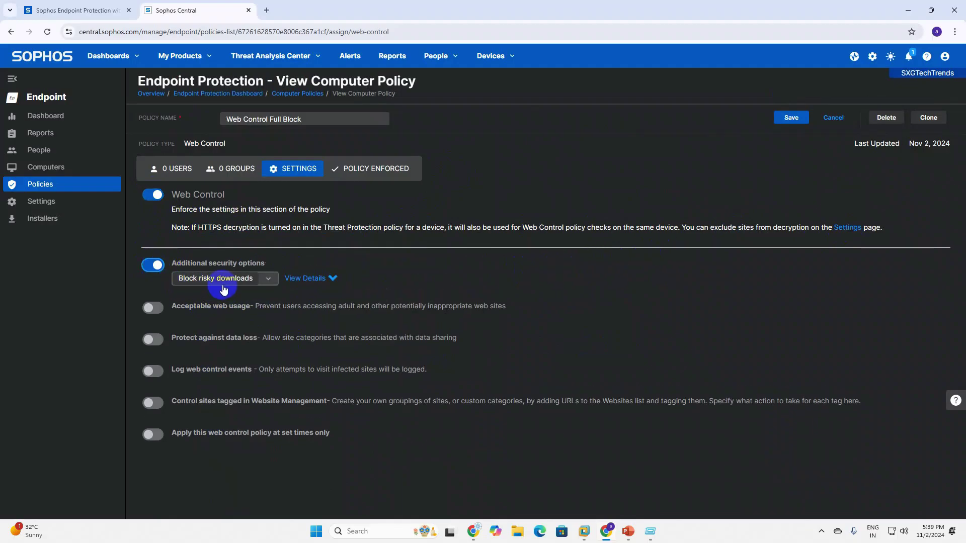
left_click(267, 279)
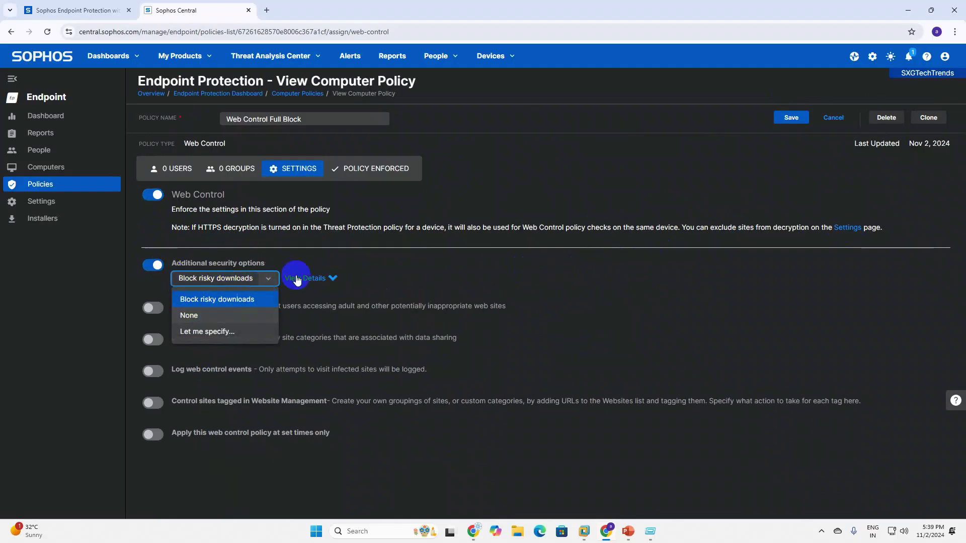
left_click(153, 194)
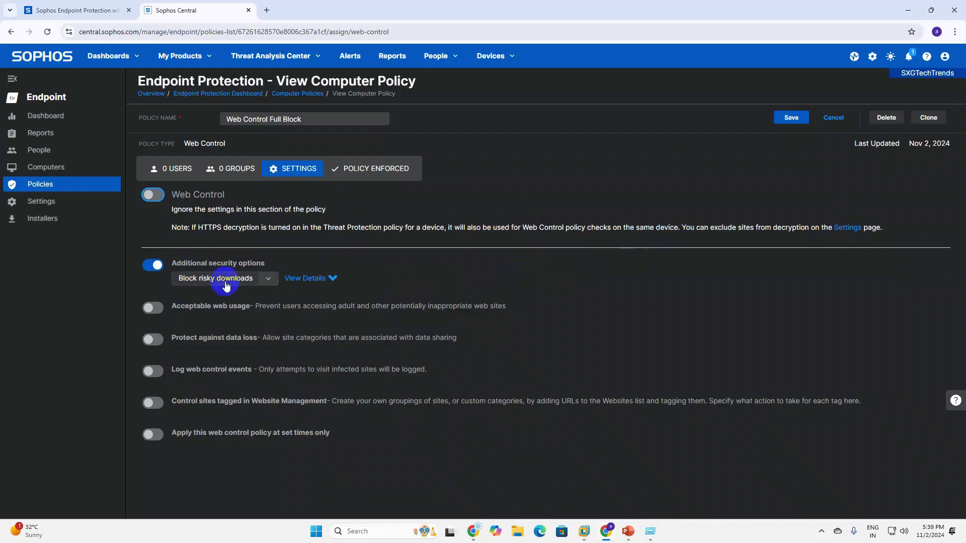
left_click(153, 195)
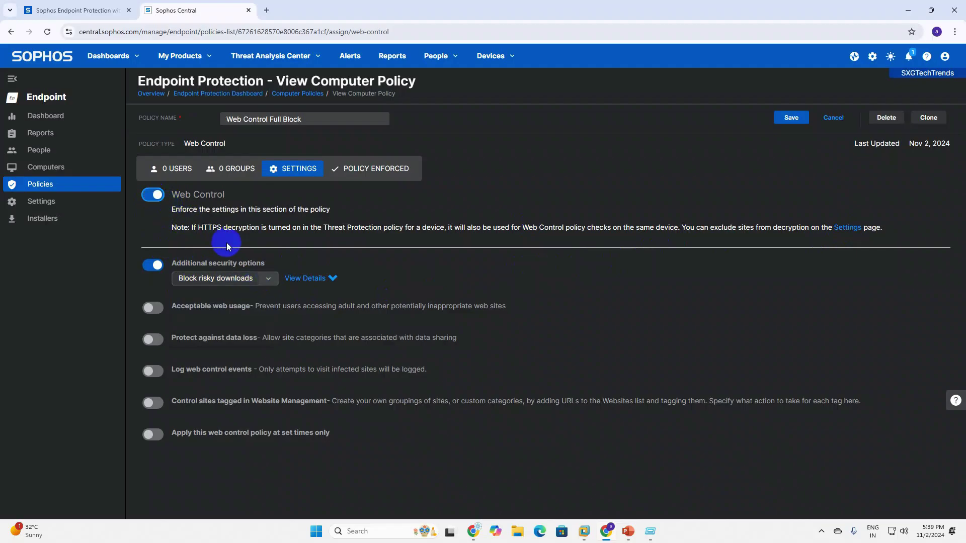
left_click(267, 286)
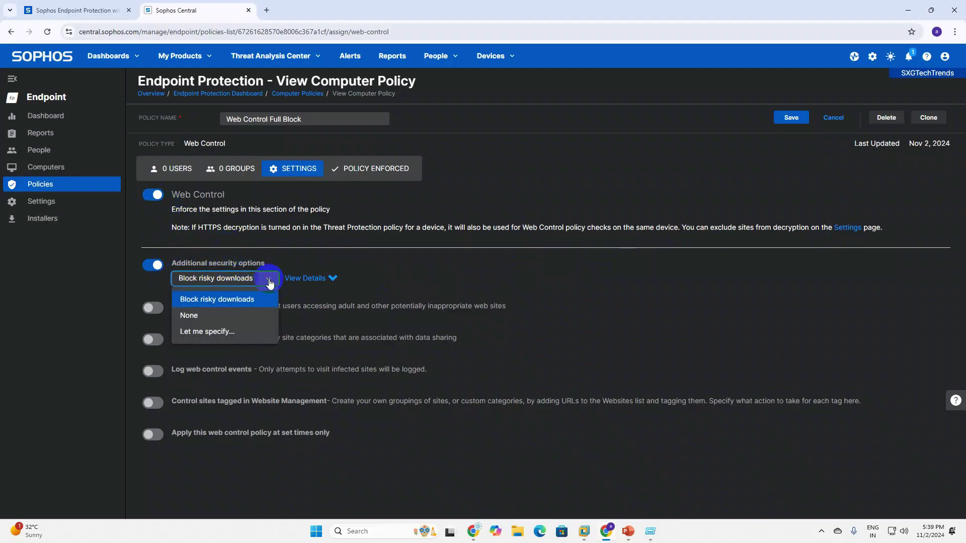
- Switch additional security to 'Let me specify...' and set Risky File Types to Block
left_click(212, 332)
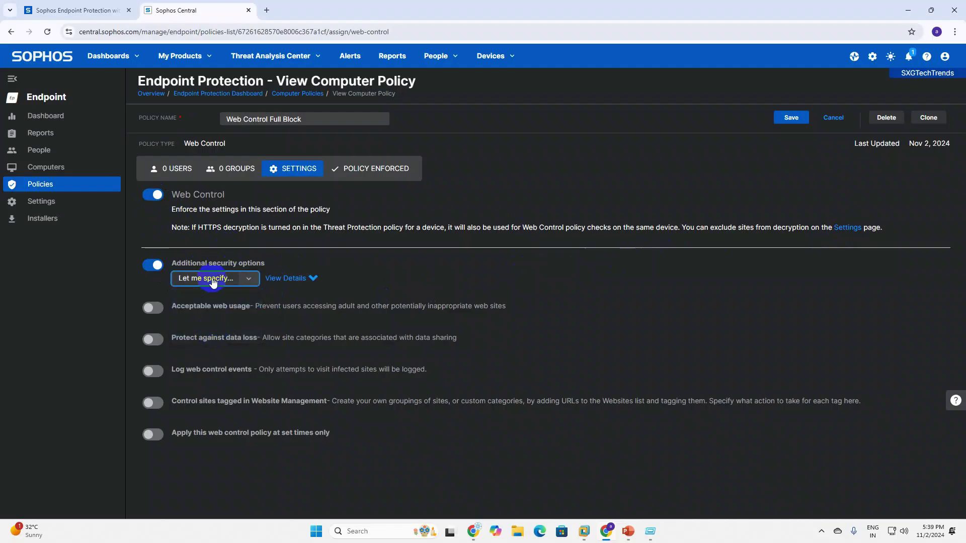
left_click(313, 279)
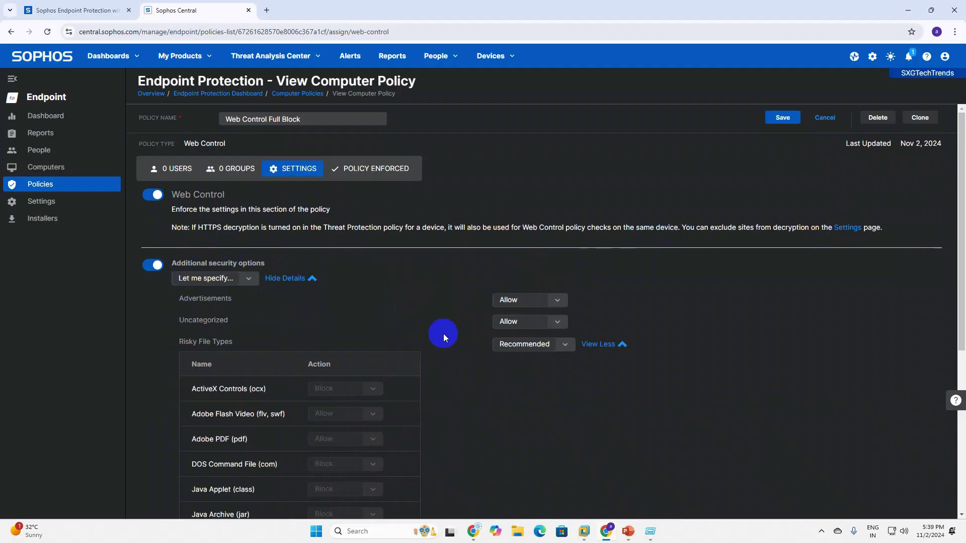
scroll(443, 335, "down", 1)
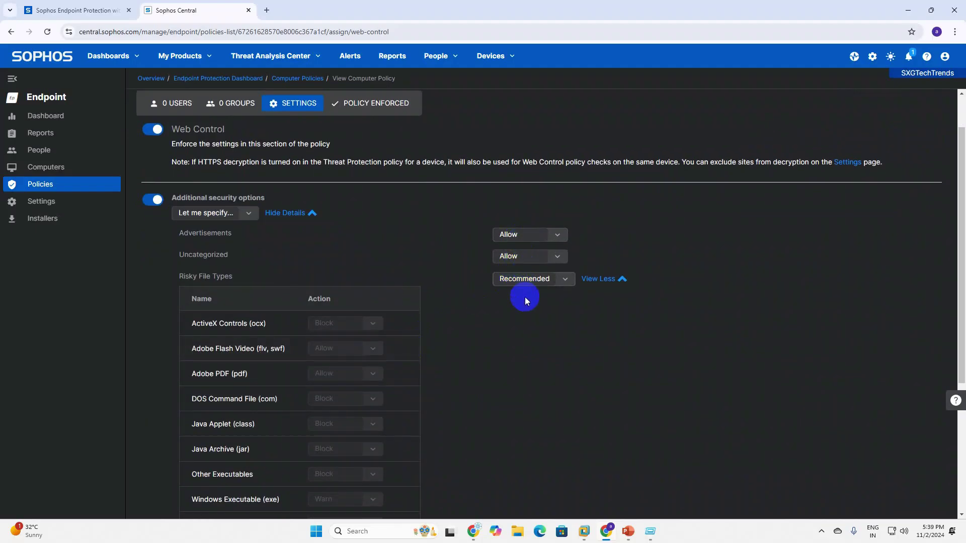
left_click(565, 279)
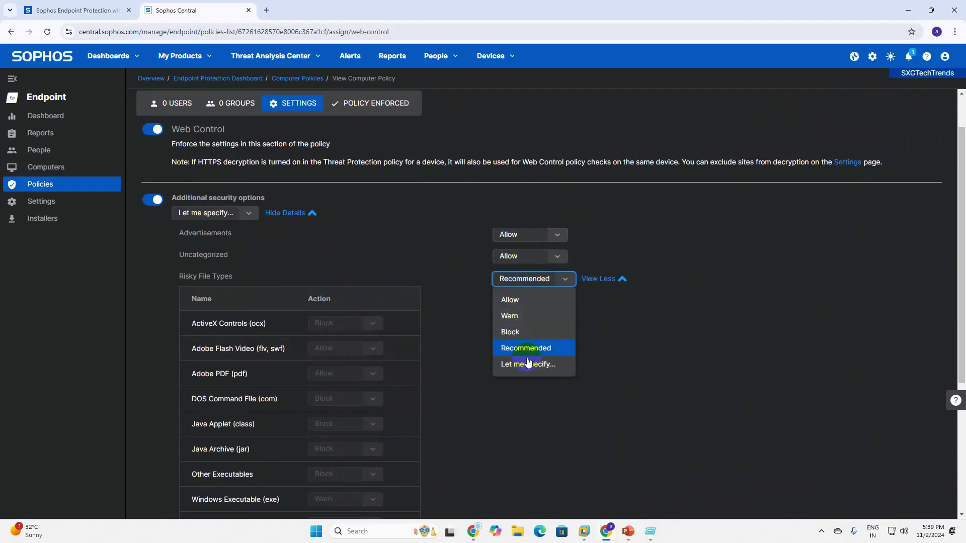
left_click(466, 358)
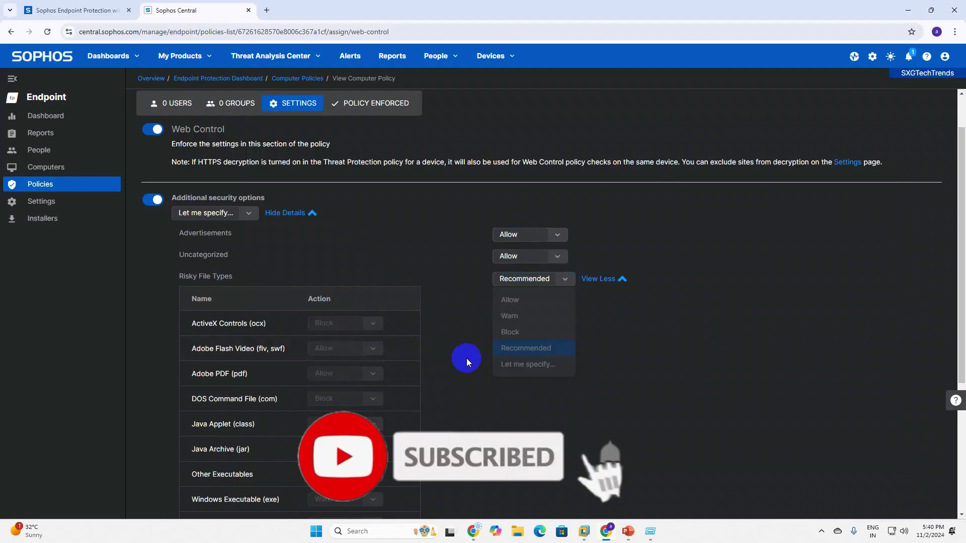
scroll(339, 385, "down", 4)
scroll(322, 342, "up", 4)
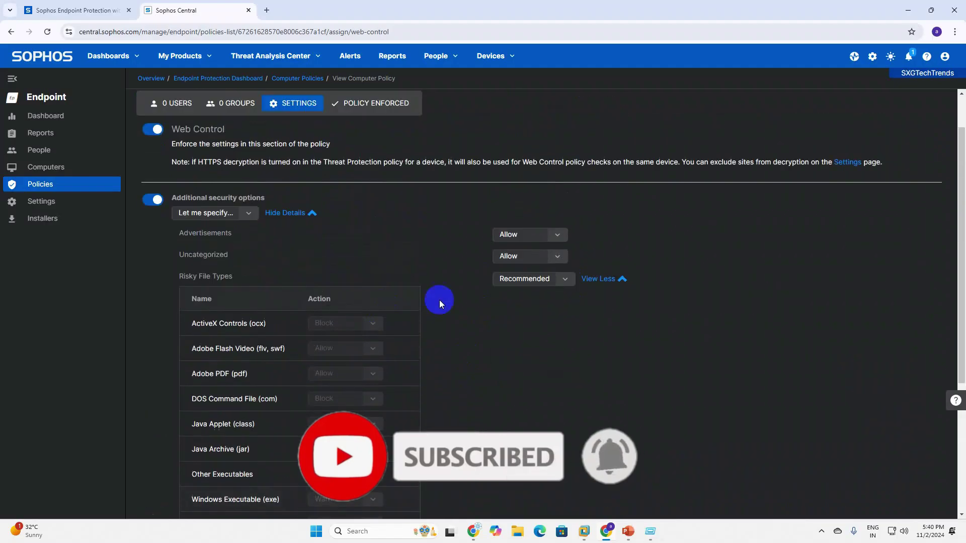
left_click(563, 279)
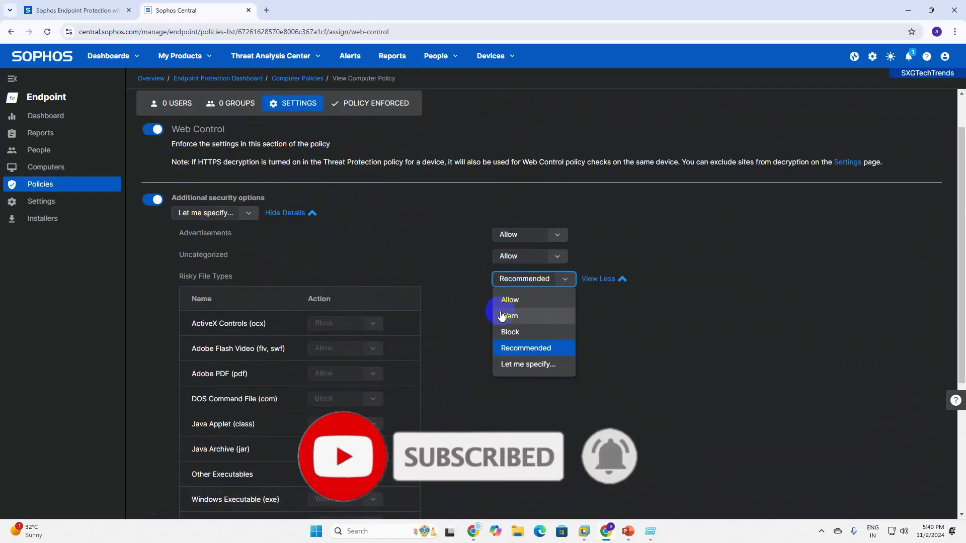
left_click(510, 332)
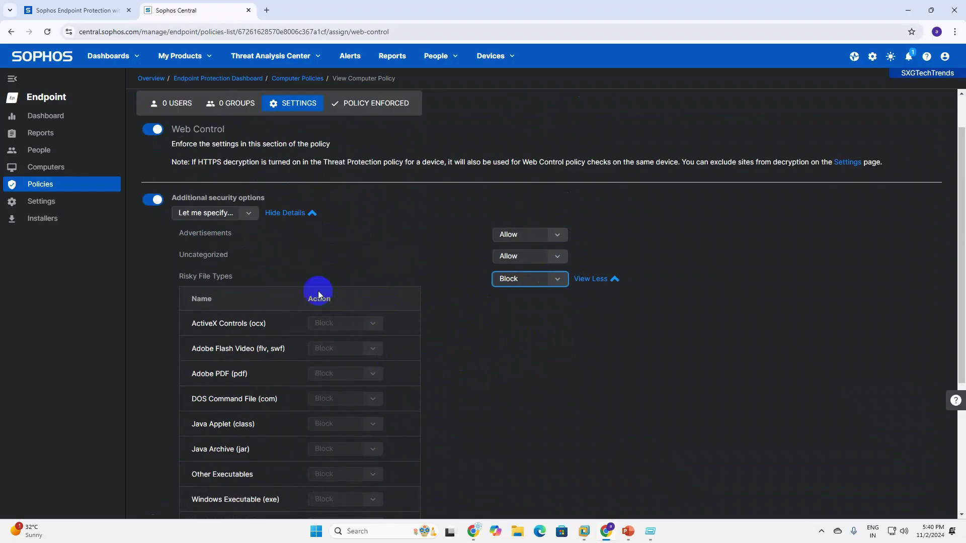
scroll(318, 295, "down", 4)
- Enable custom acceptable web usage, blocking productivity, social networking, bandwidth-heavy and business-relevant categories
left_click(151, 395)
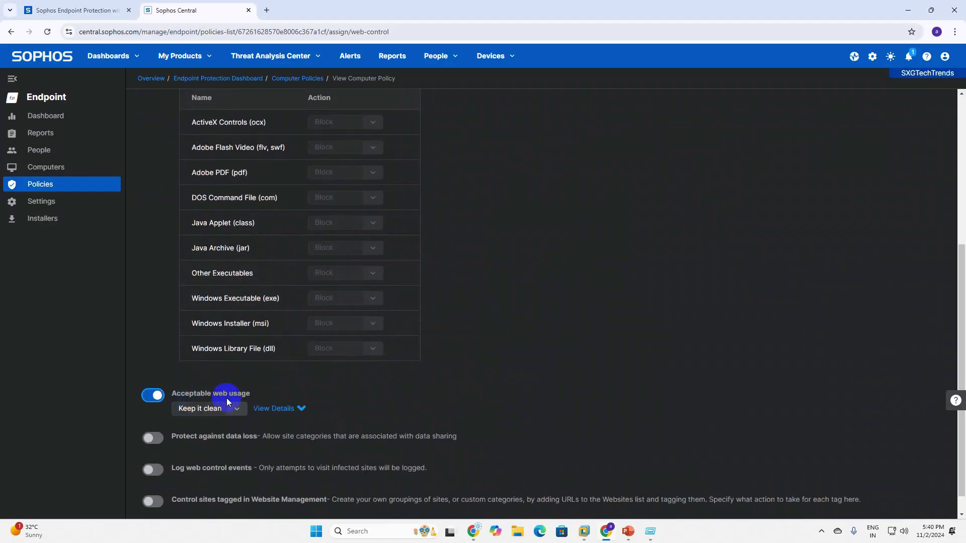
scroll(226, 402, "down", 1)
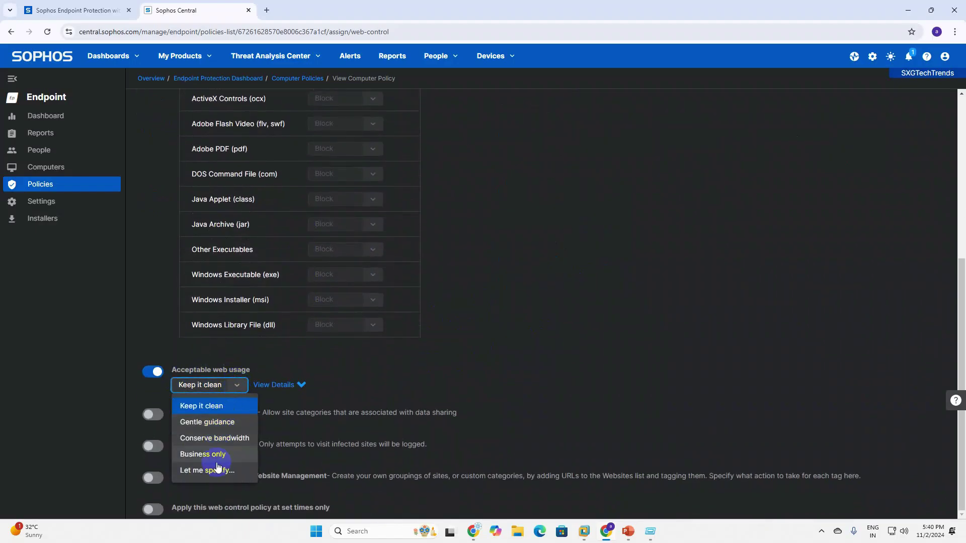
left_click(215, 473)
left_click(310, 385)
scroll(537, 333, "down", 2)
left_click(559, 295)
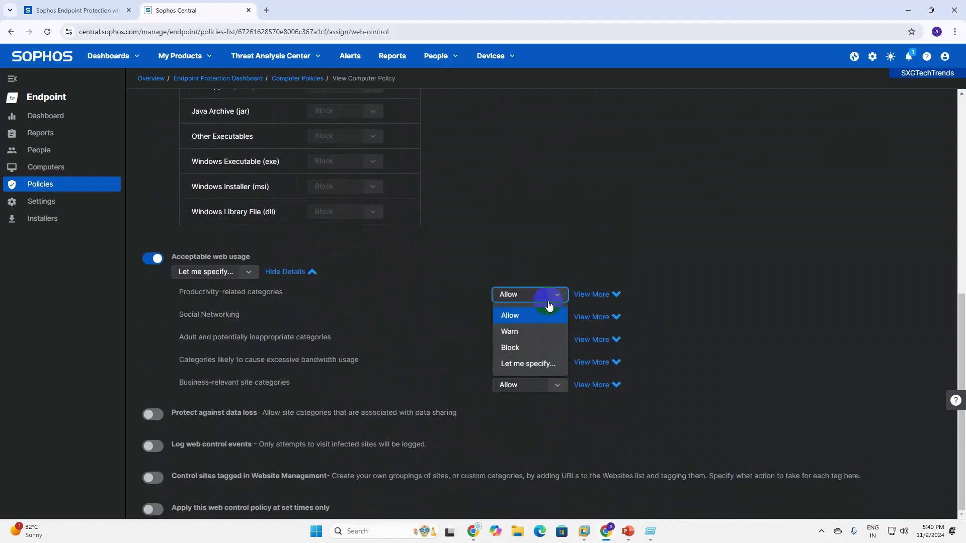
left_click(521, 347)
left_click(562, 322)
left_click(526, 371)
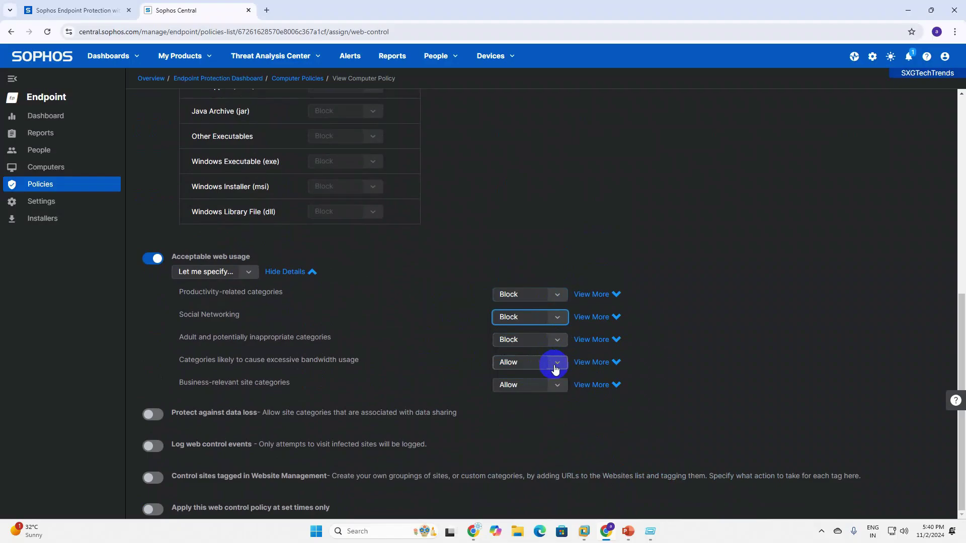
left_click(553, 365)
left_click(522, 416)
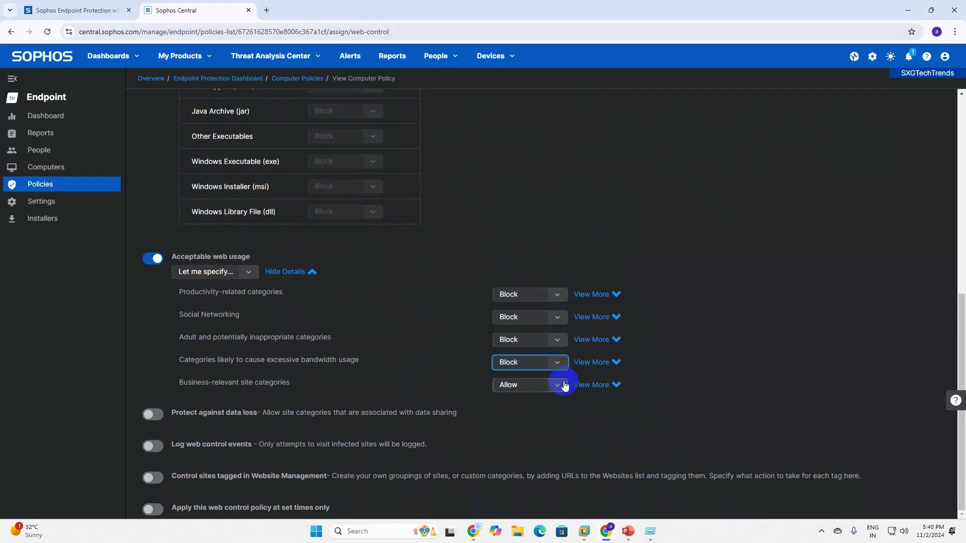
left_click(559, 385)
left_click(519, 437)
- Block data sharing and turn on event logging, tagged-site control and set-times scheduling
left_click(155, 414)
left_click(254, 418)
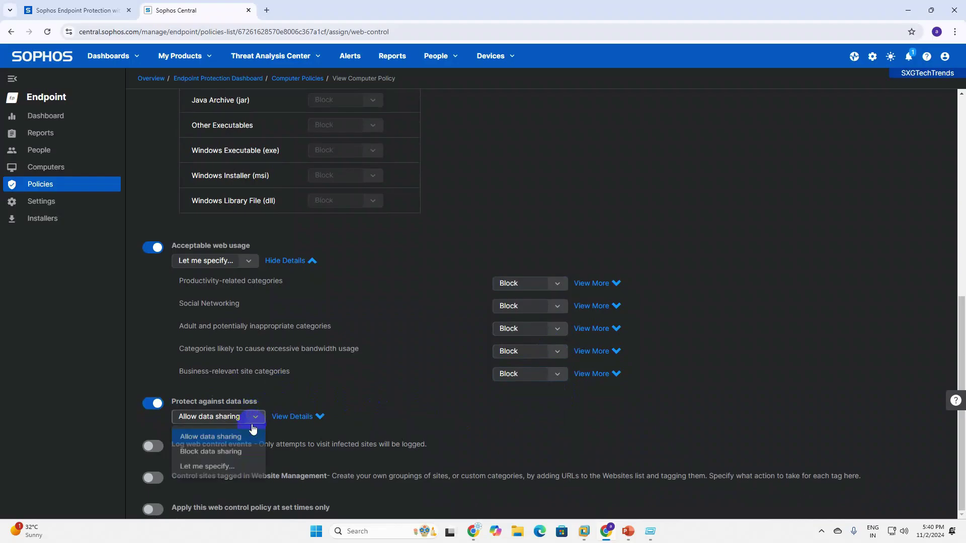
left_click(218, 454)
left_click(152, 448)
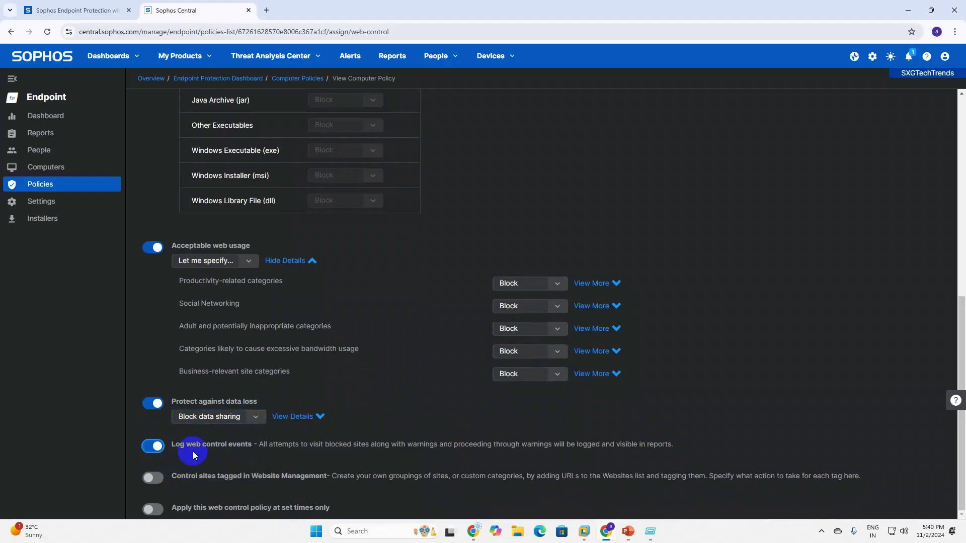
left_click(159, 479)
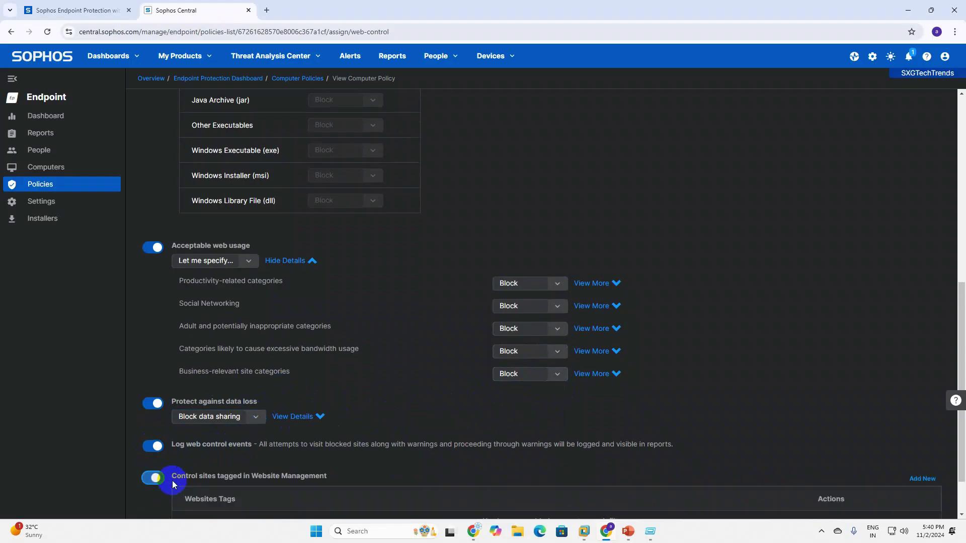
scroll(236, 475, "down", 1)
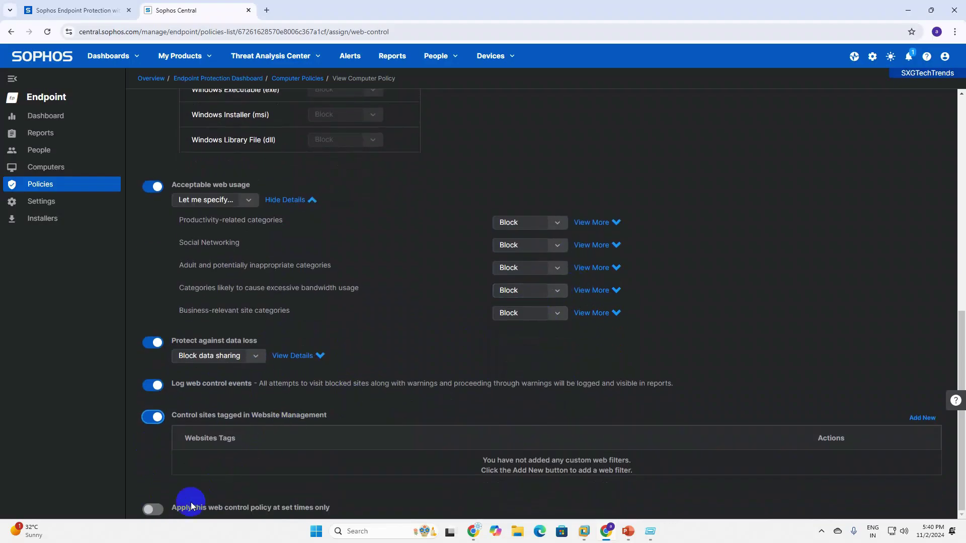
left_click(158, 510)
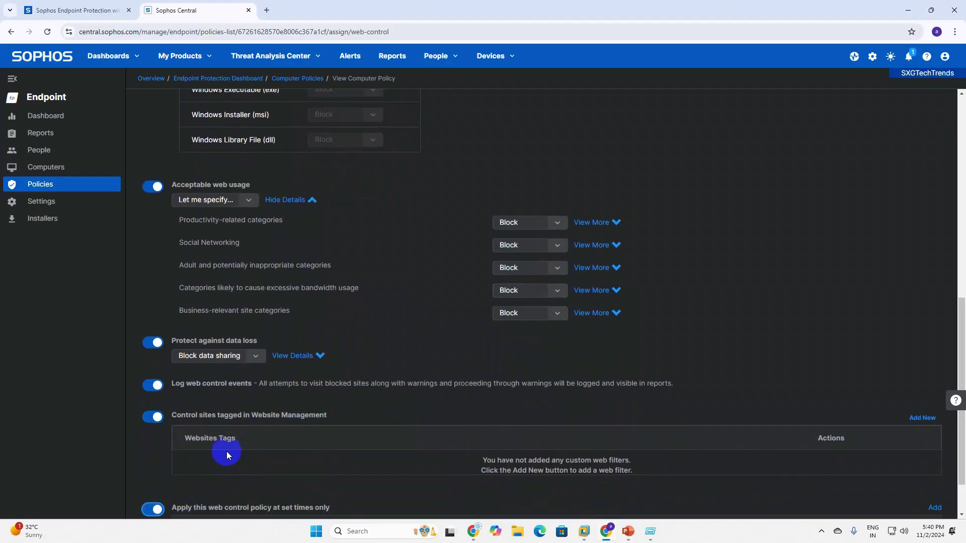
left_click(918, 419)
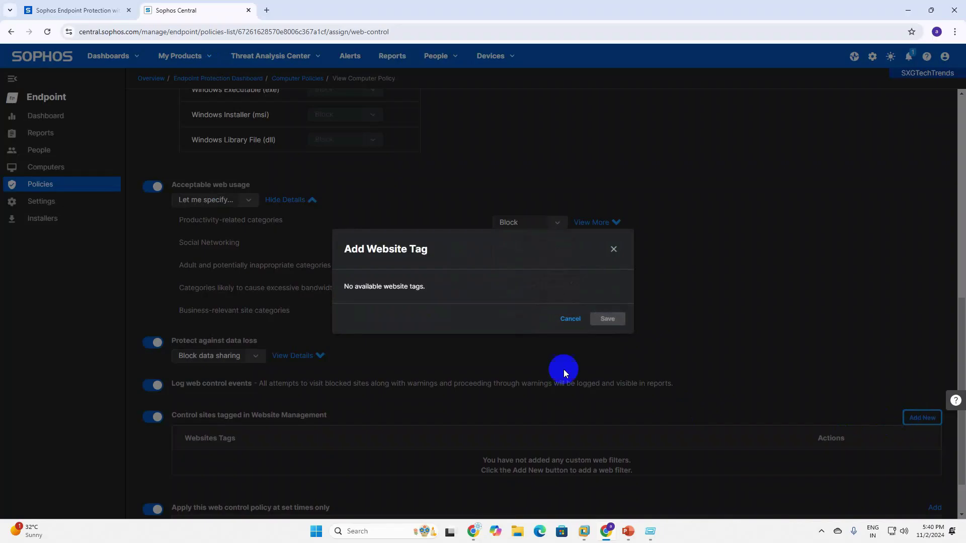
left_click(579, 321)
scroll(327, 408, "down", 1)
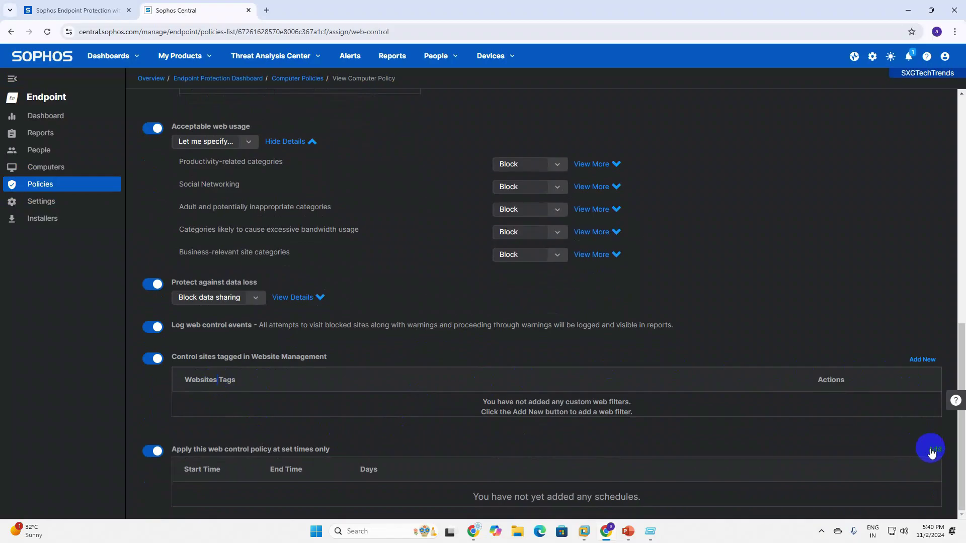
left_click(931, 451)
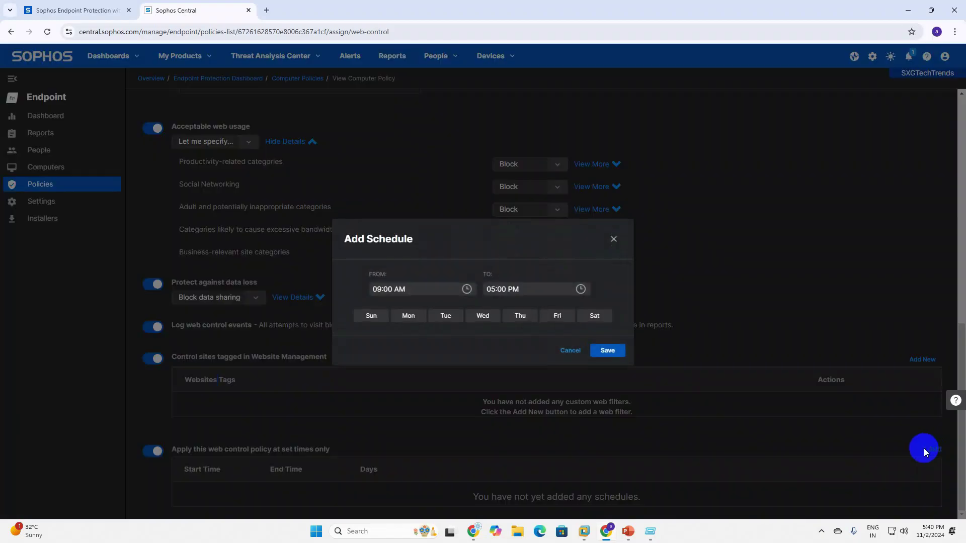
left_click(574, 352)
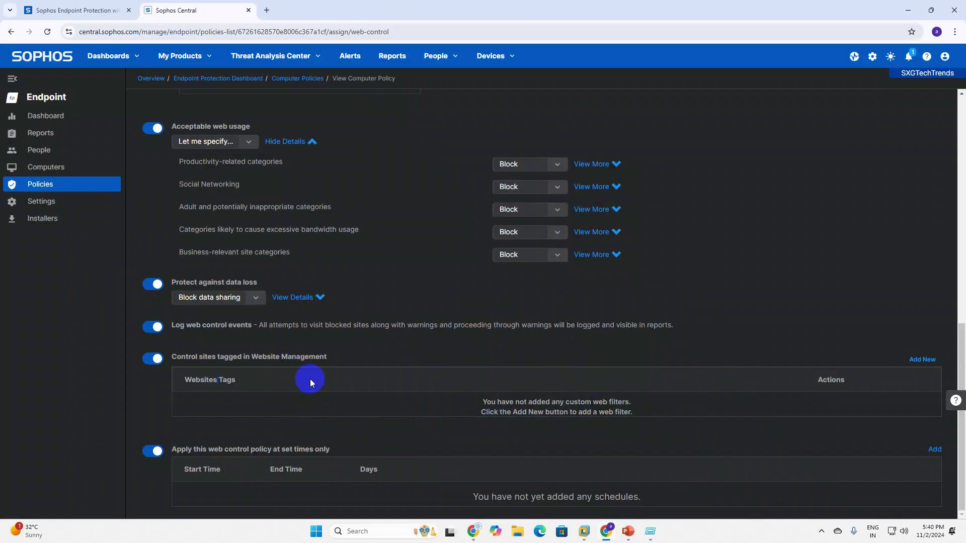
left_click(918, 360)
left_click(569, 319)
- Set Advertisements, Uncategorized and Risky File Types to Allow
scroll(280, 249, "up", 2)
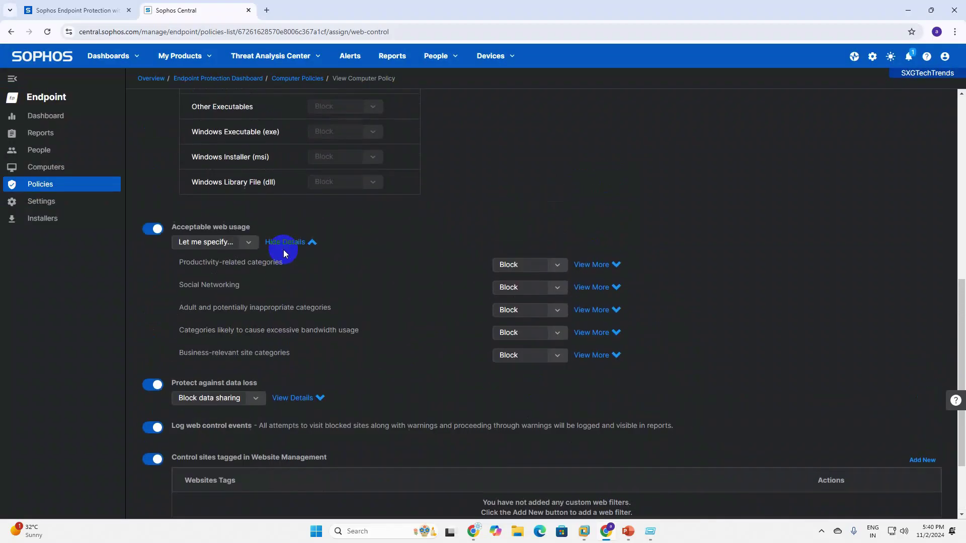
scroll(283, 281, "up", 5)
scroll(258, 245, "up", 4)
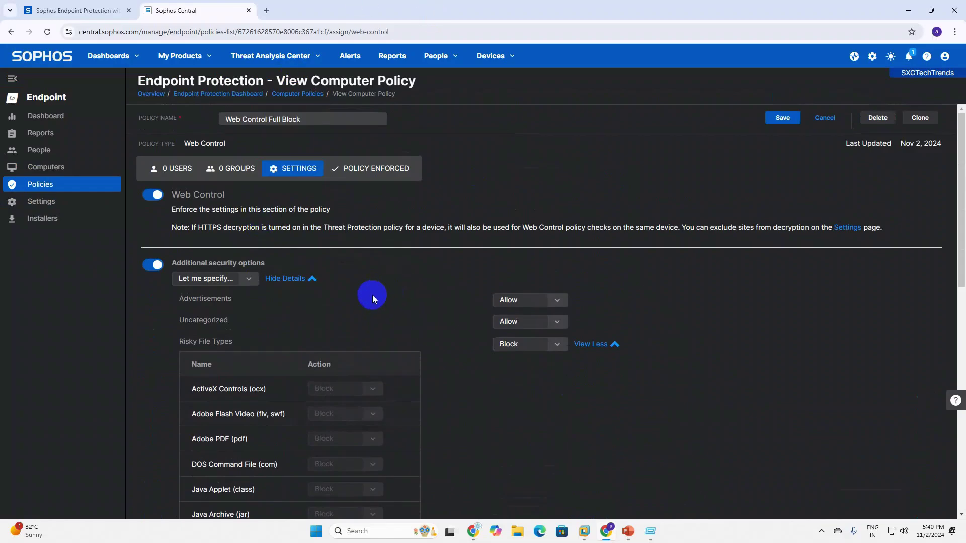
scroll(373, 302, "down", 10)
scroll(362, 357, "up", 10)
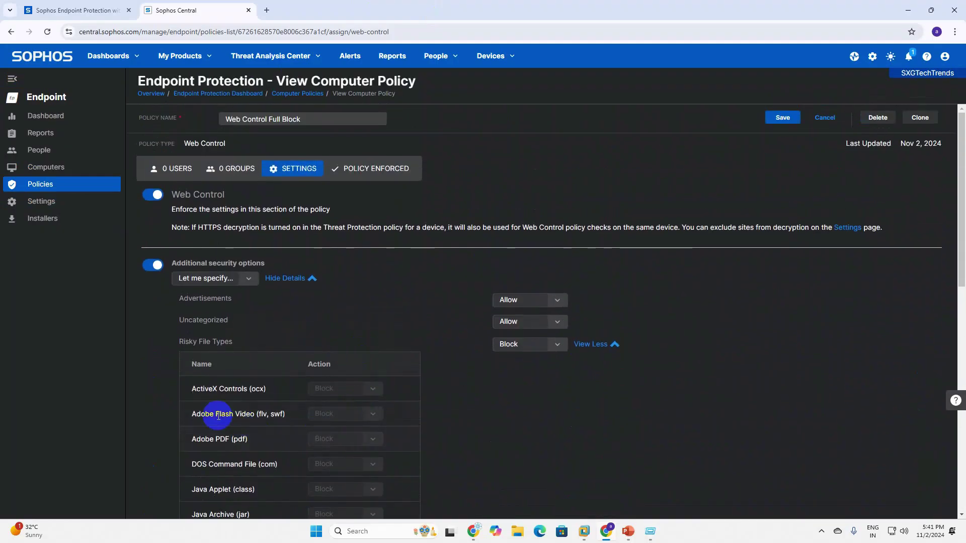
scroll(219, 416, "down", 3)
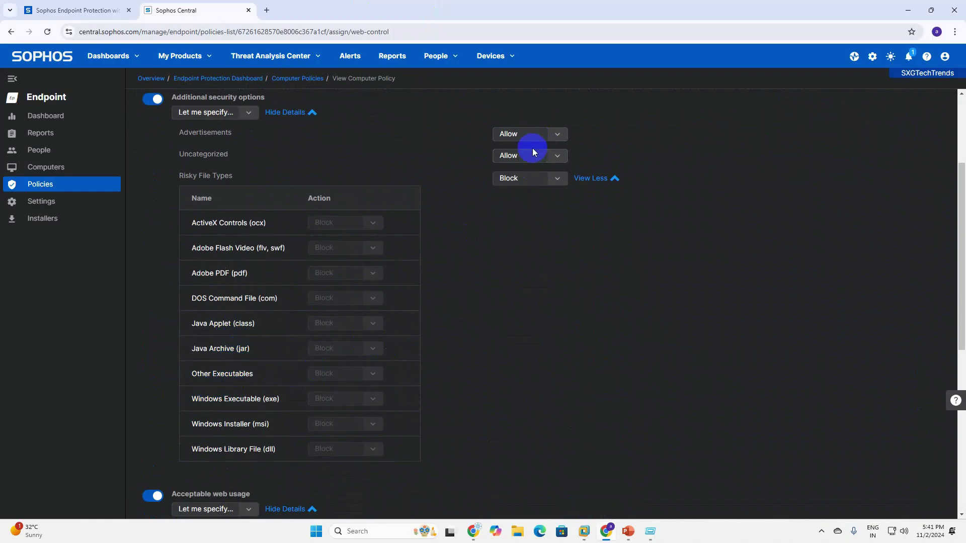
left_click(526, 134)
left_click(517, 155)
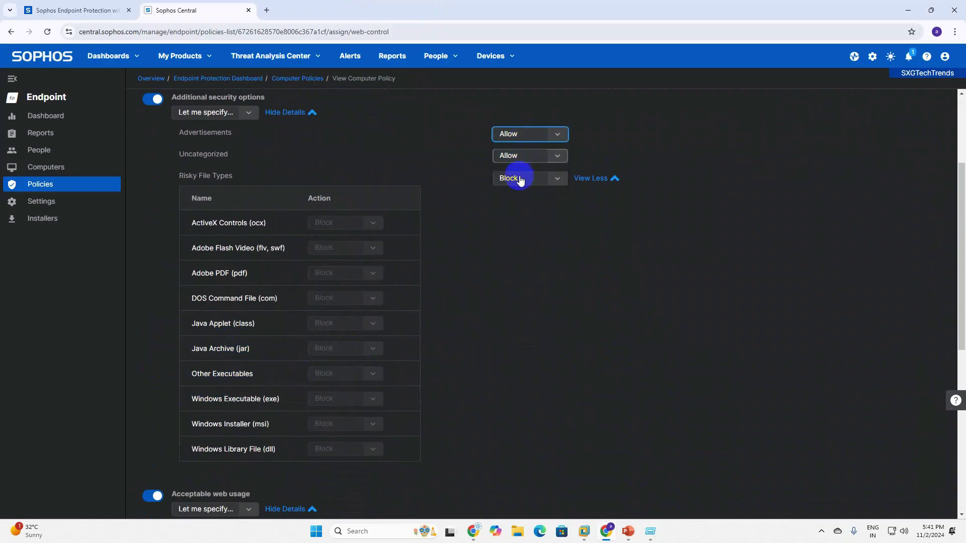
left_click(520, 157)
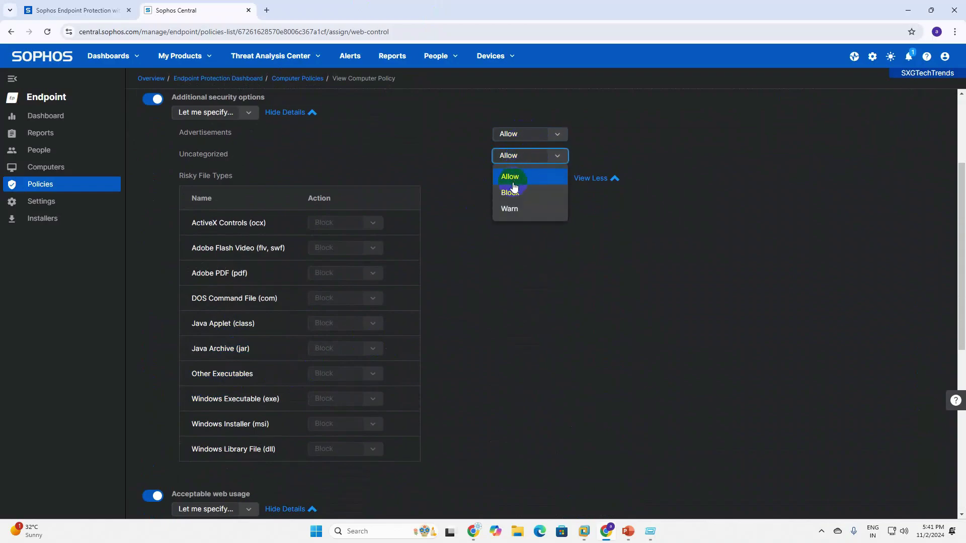
left_click(512, 179)
left_click(544, 184)
left_click(512, 198)
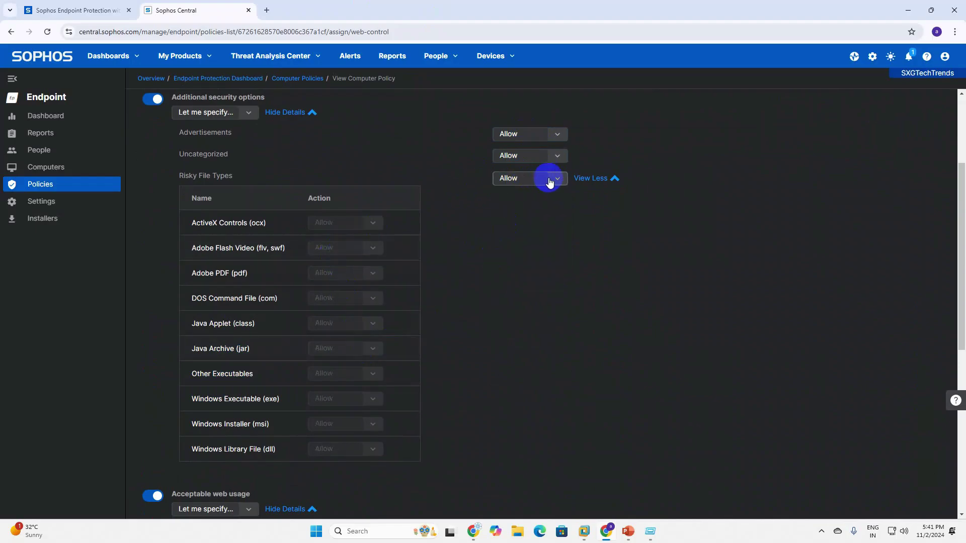
left_click(587, 180)
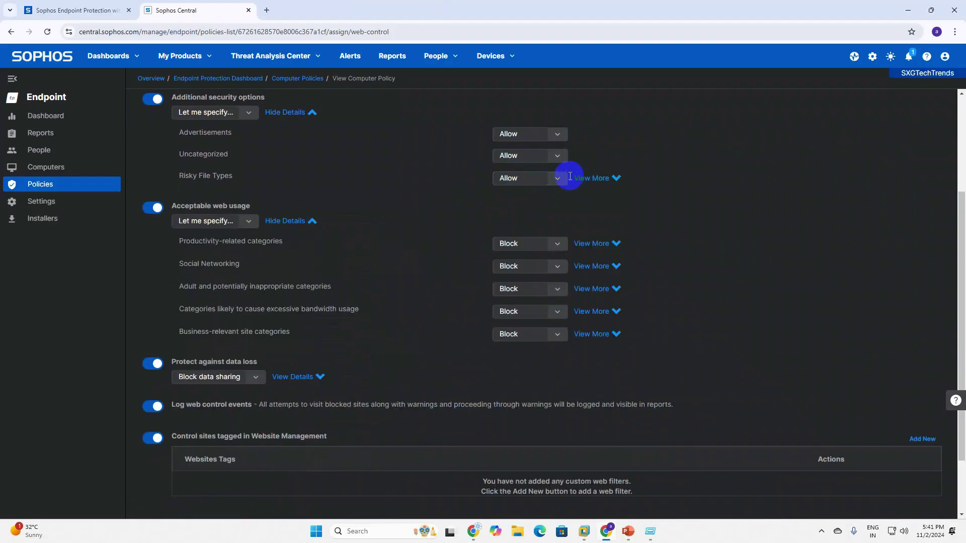
- Change Advertisements, Uncategorized and all Risky File Types to Block
scroll(382, 168, "up", 2)
left_click(557, 236)
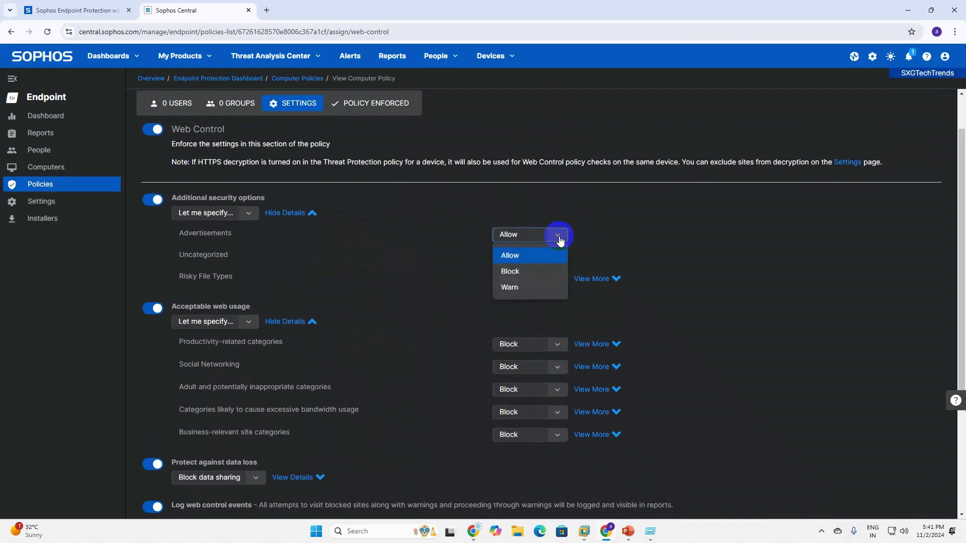
left_click(539, 236)
left_click(540, 238)
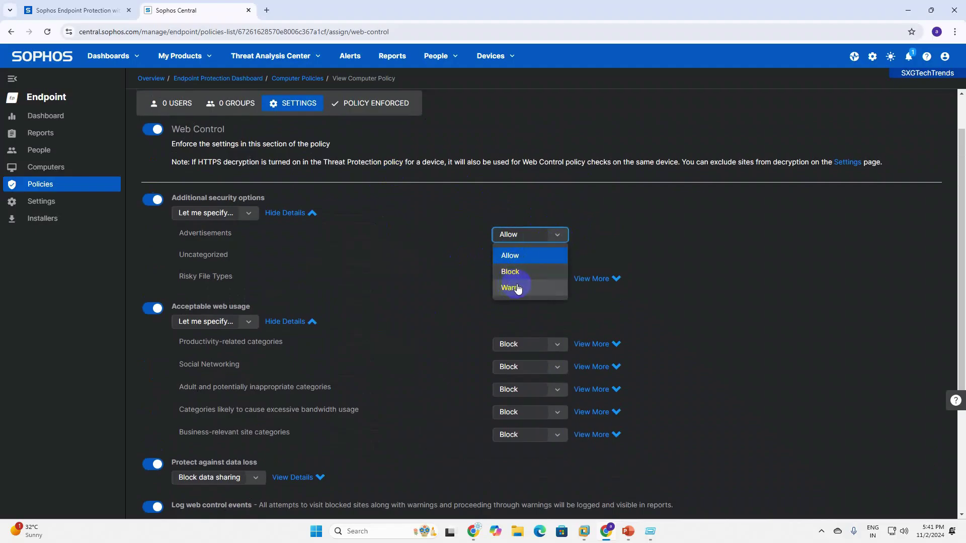
left_click(529, 272)
left_click(556, 256)
left_click(534, 294)
left_click(537, 279)
left_click(557, 279)
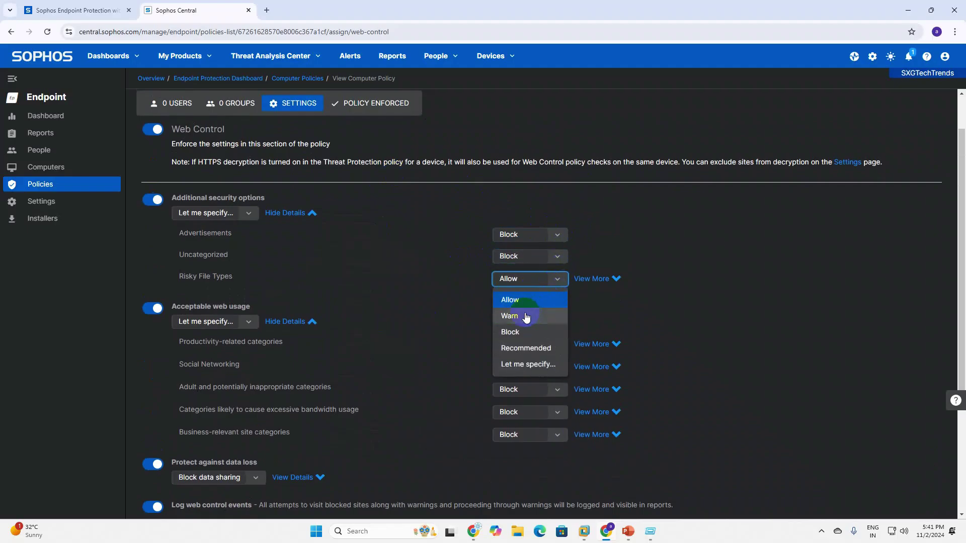
left_click(517, 332)
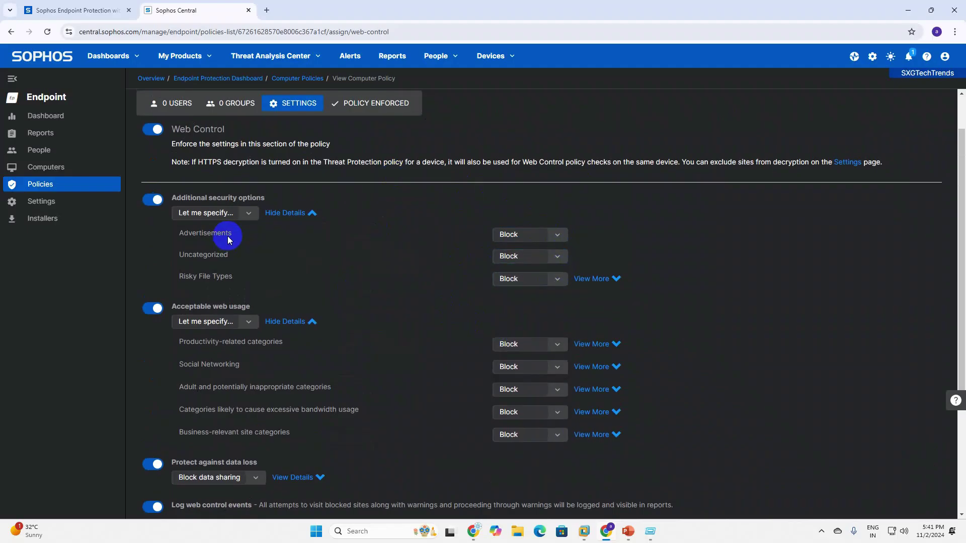
scroll(228, 236, "down", 3)
scroll(349, 311, "down", 1)
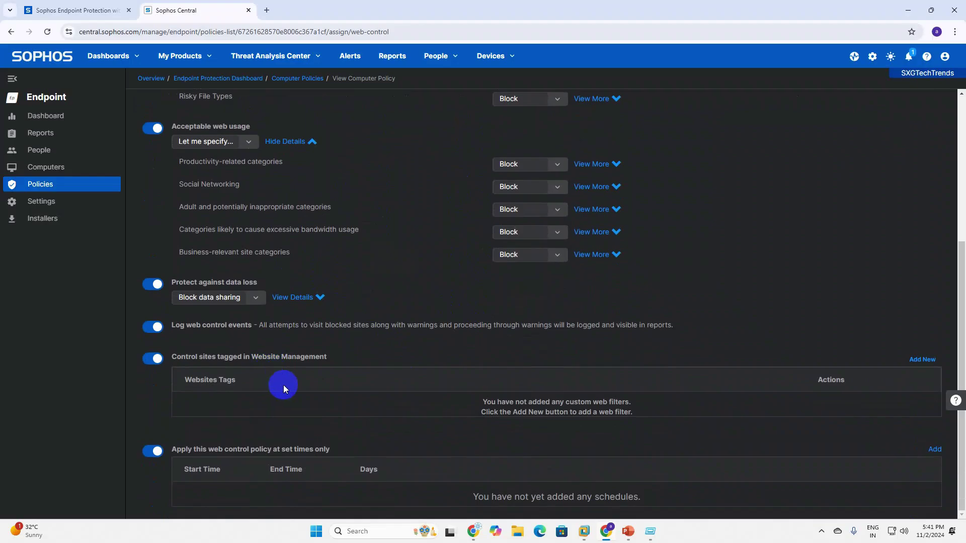
scroll(363, 457, "up", 5)
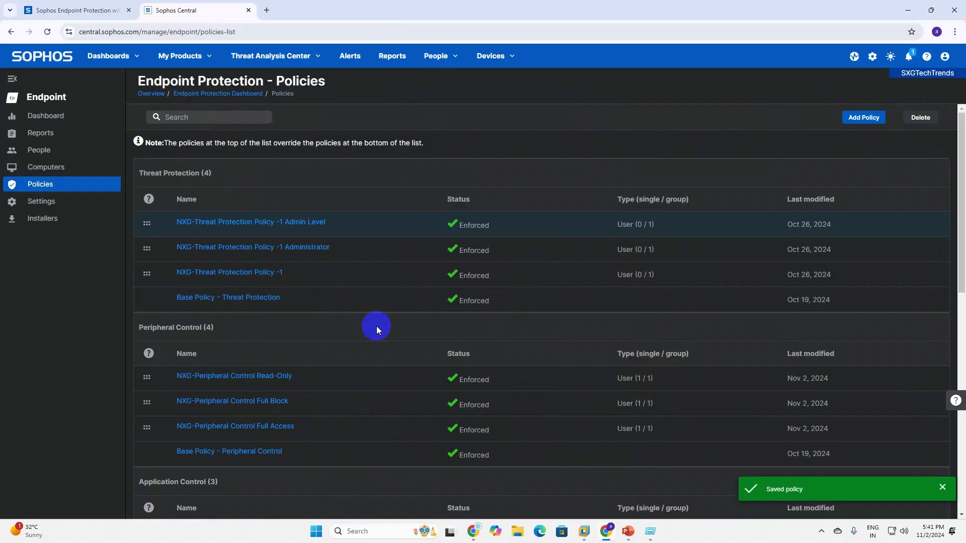
scroll(377, 327, "down", 10)
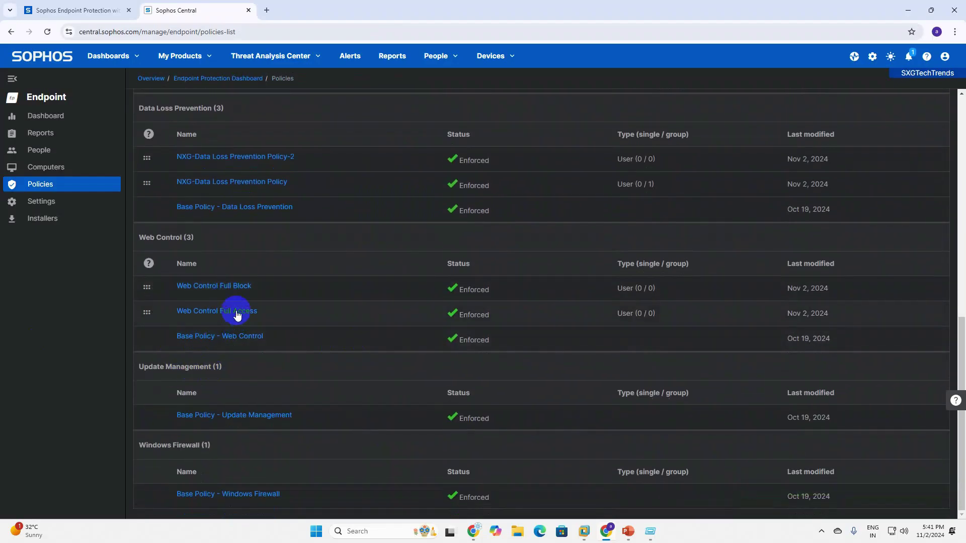
- Open Web Control Full Access settings and enable additional security options set to 'Let me specify...'
left_click(238, 312)
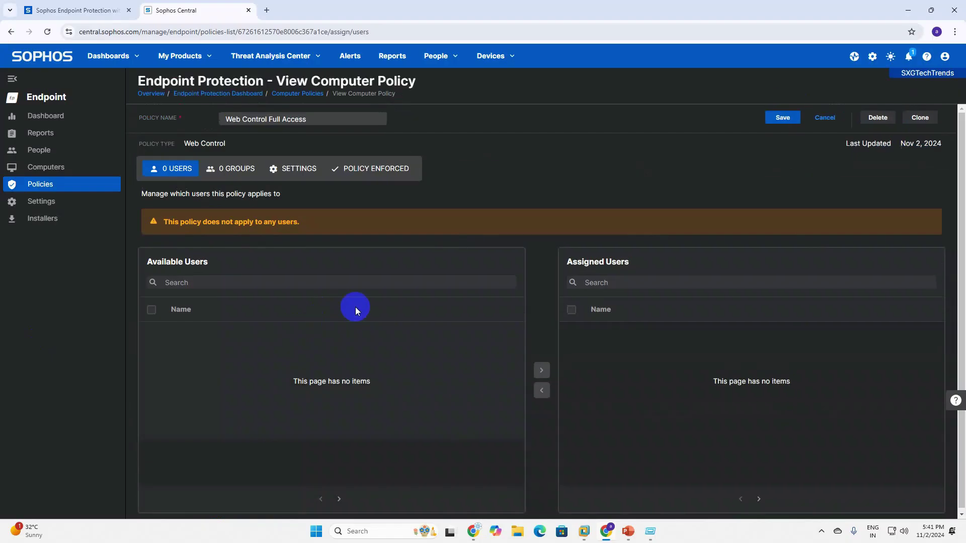
left_click(317, 177)
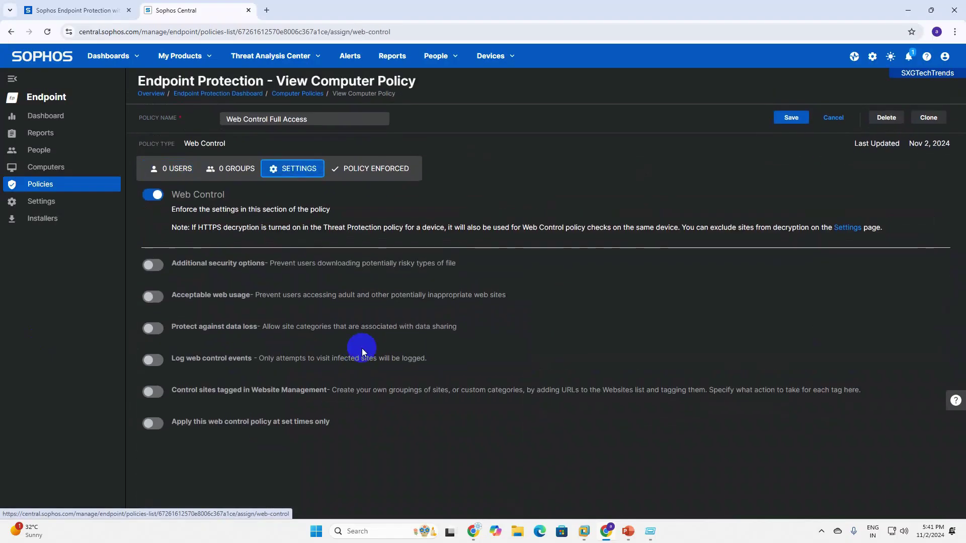
left_click(175, 272)
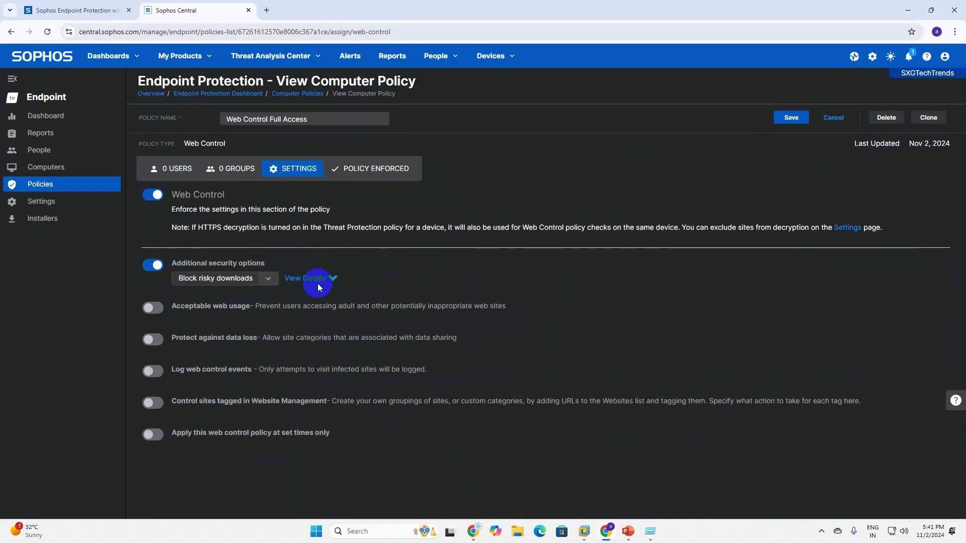
left_click(269, 284)
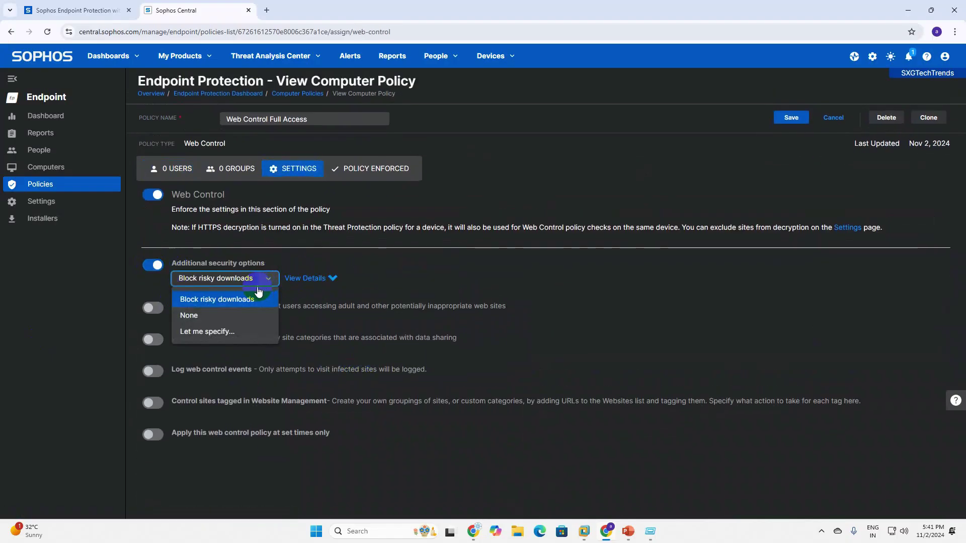
left_click(198, 317)
left_click(287, 280)
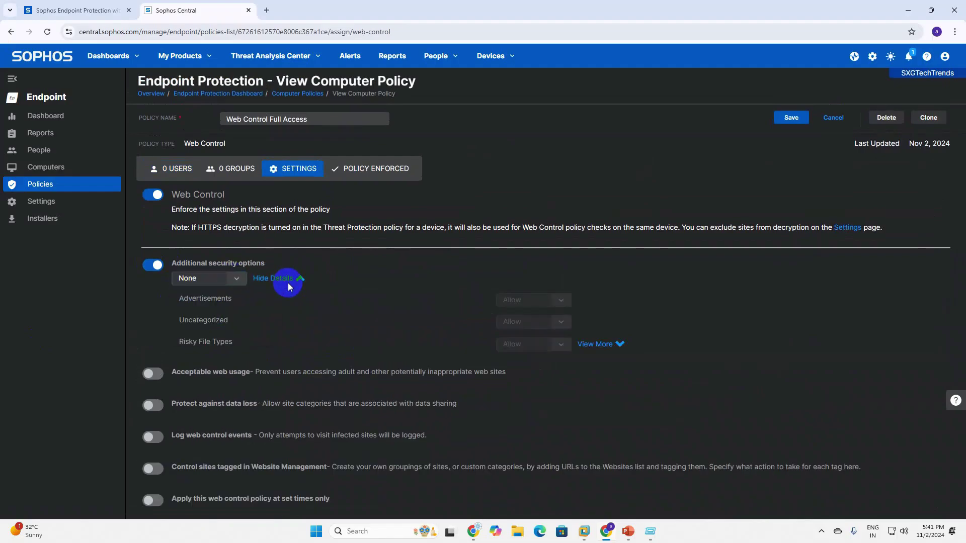
left_click(246, 278)
left_click(206, 327)
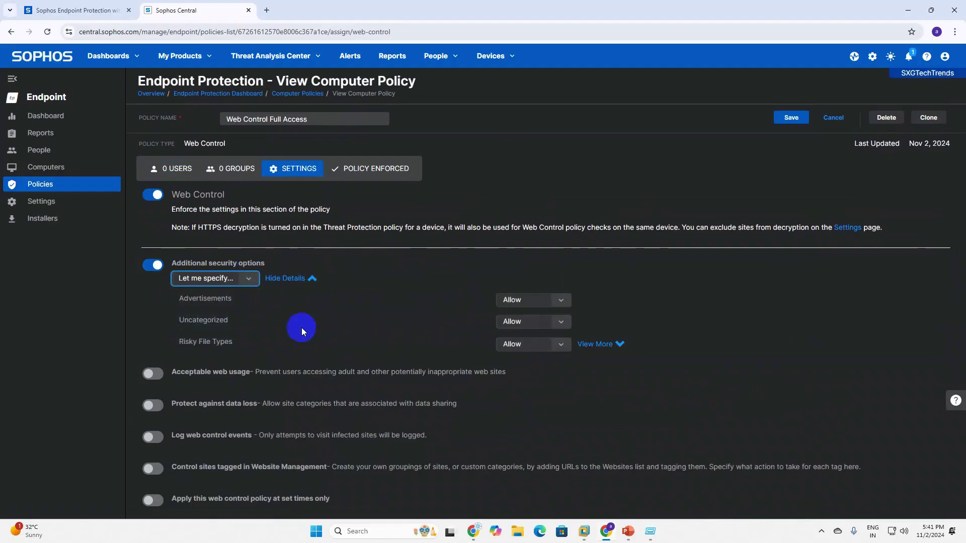
left_click(561, 303)
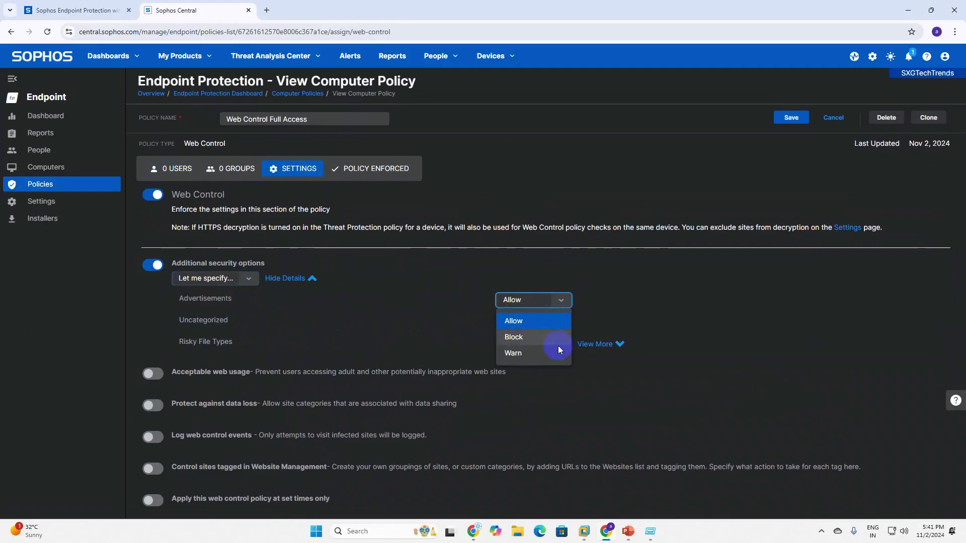
left_click(632, 358)
- Block Advertisements and Uncategorized sites, and set Risky File Types to 'Let me specify...'
left_click(595, 344)
scroll(443, 327, "down", 5)
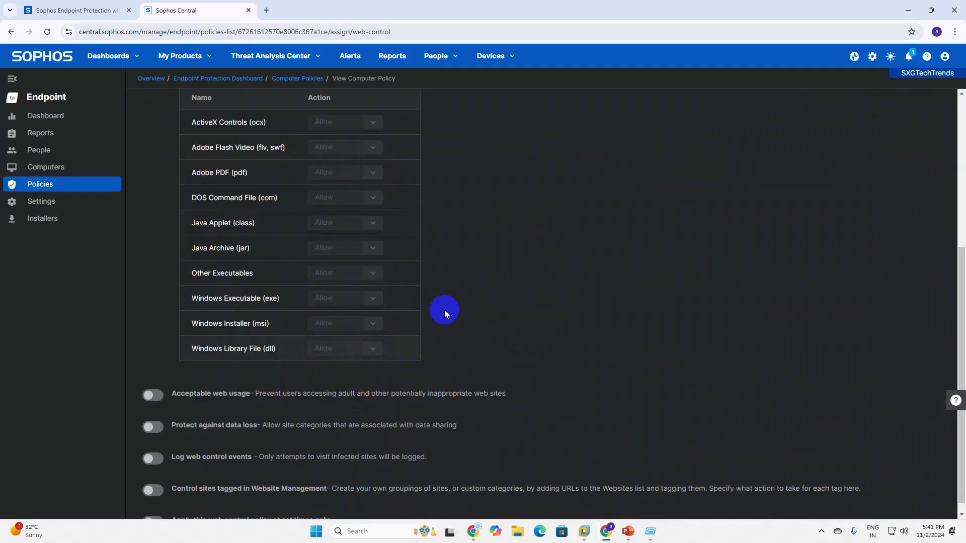
scroll(444, 310, "up", 3)
left_click(547, 186)
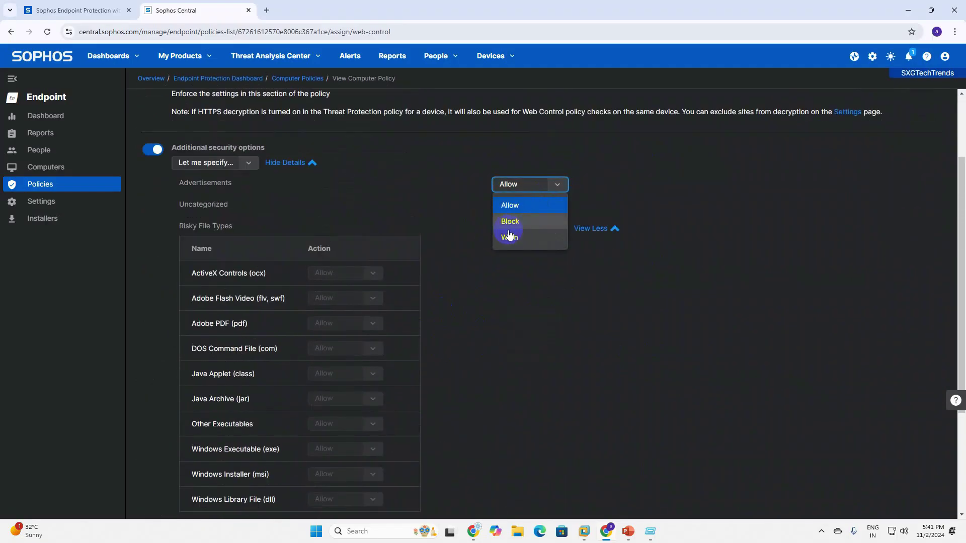
left_click(338, 306)
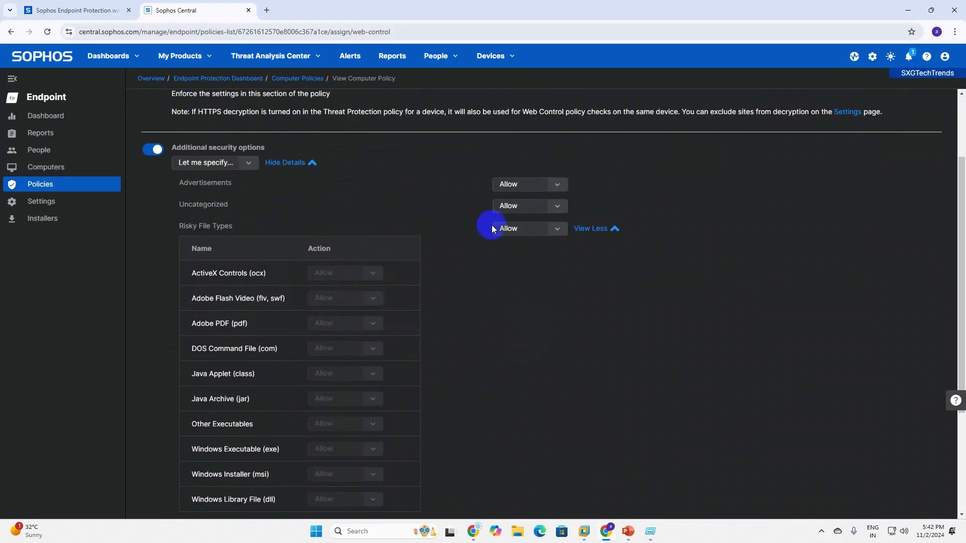
left_click(553, 185)
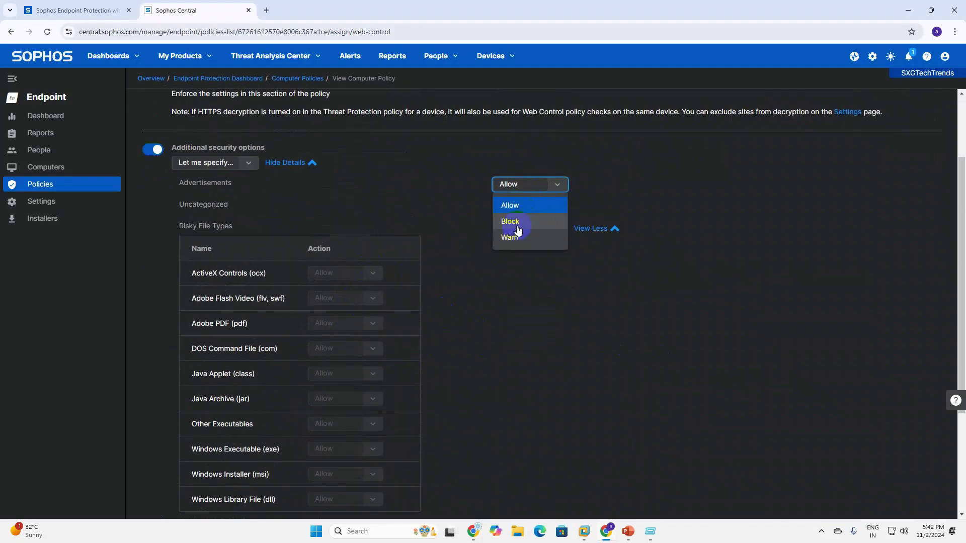
left_click(511, 222)
left_click(550, 229)
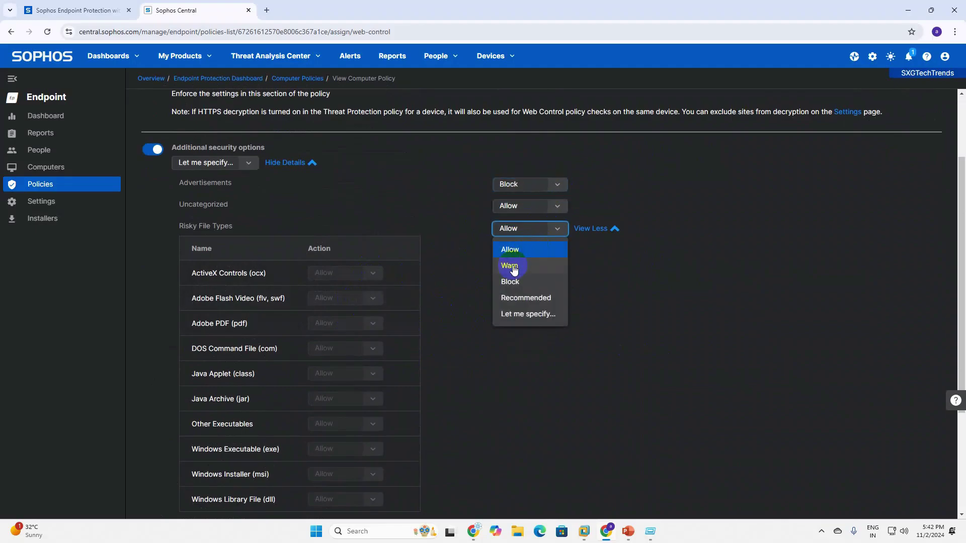
left_click(538, 314)
left_click(568, 211)
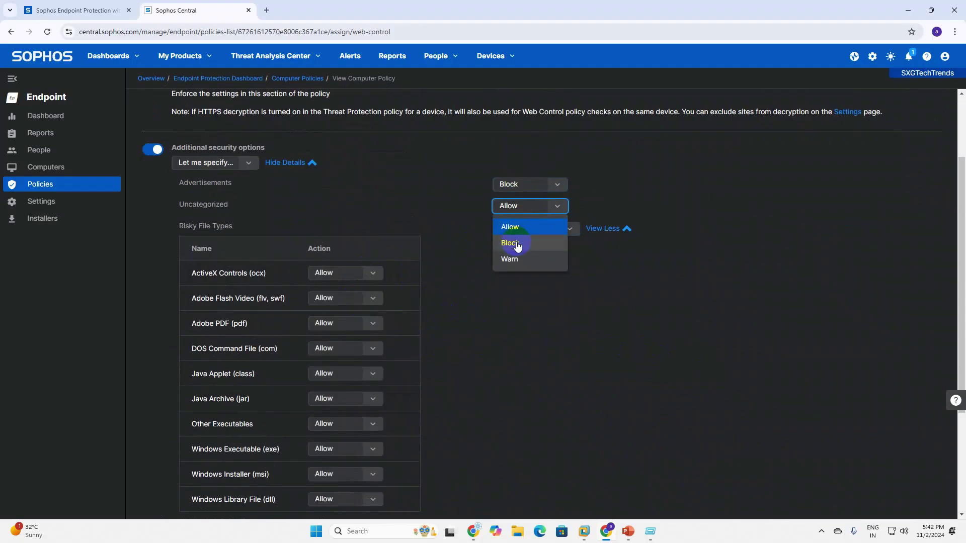
left_click(514, 247)
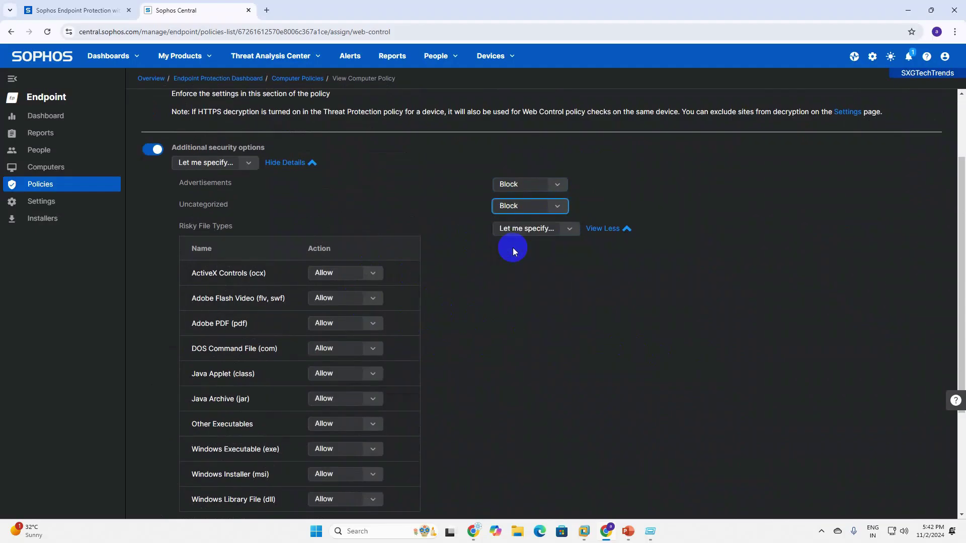
- Block ActiveX Controls, Adobe Flash Video, DOS Command File and Java Archive downloads
scroll(384, 361, "down", 2)
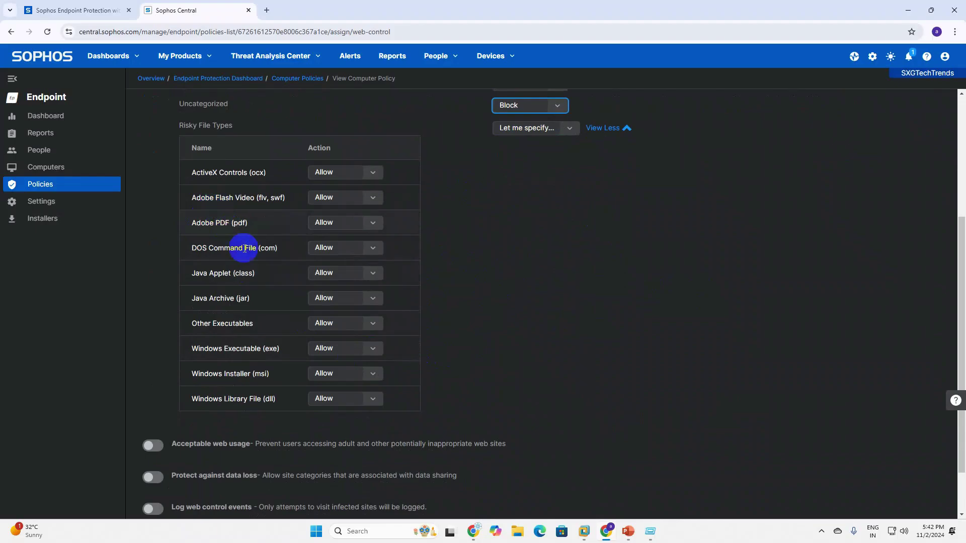
left_click(373, 223)
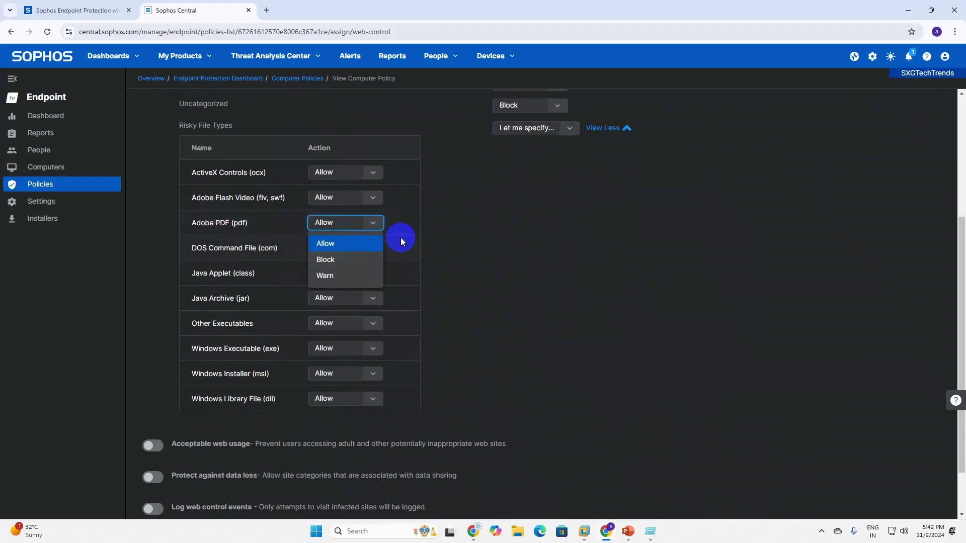
left_click(381, 173)
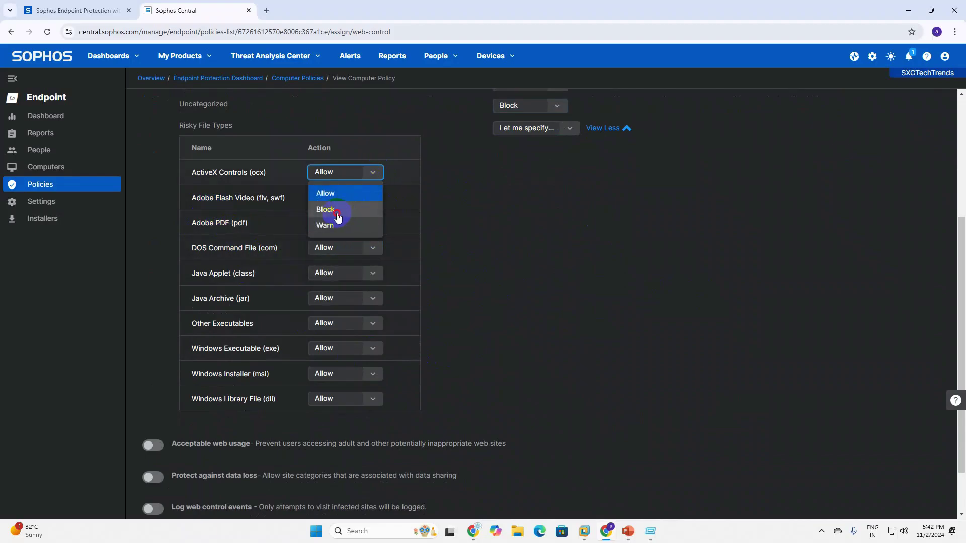
left_click(338, 216)
left_click(378, 199)
left_click(342, 235)
left_click(377, 249)
left_click(331, 284)
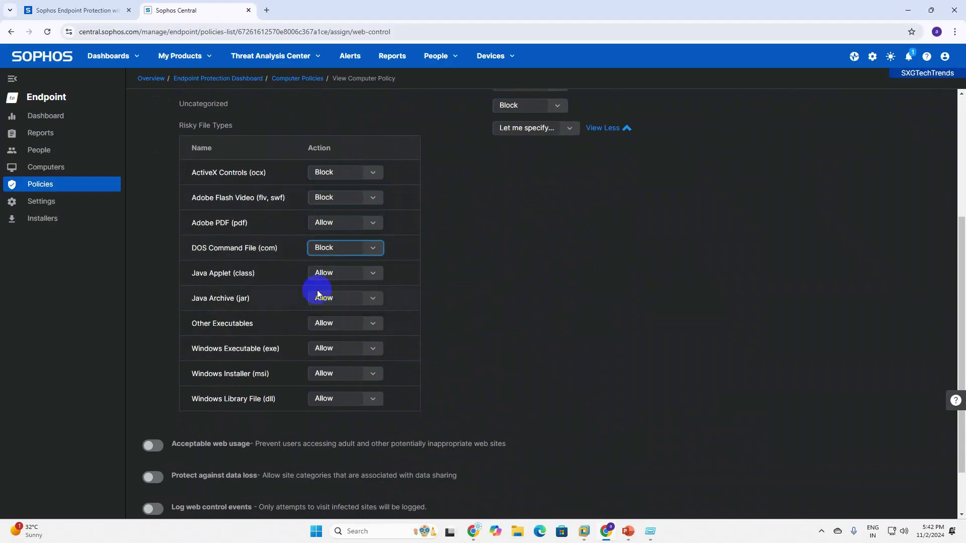
left_click(374, 300)
left_click(373, 302)
left_click(371, 302)
left_click(345, 336)
- Block Other Executables while leaving Windows Executable and Windows Installer files allowed
left_click(372, 323)
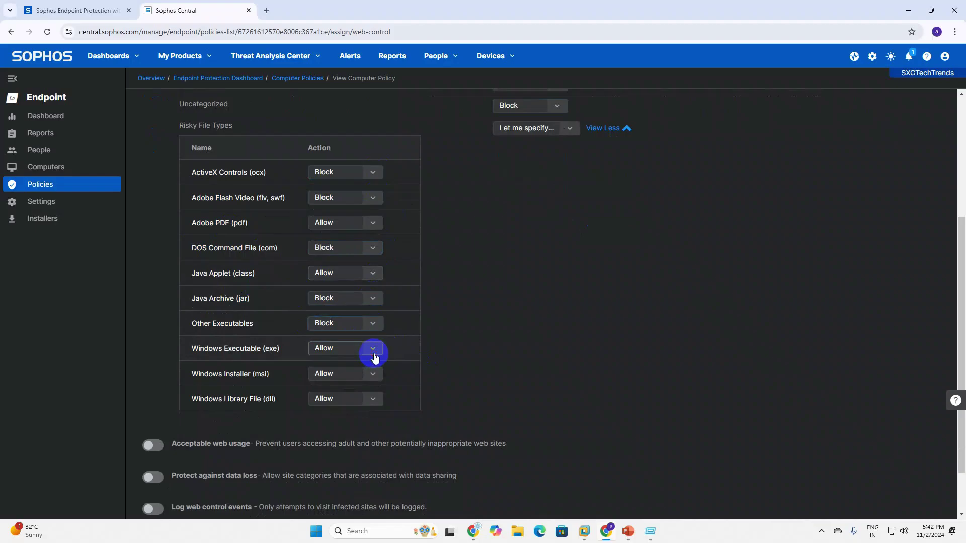
left_click(374, 352)
left_click(428, 394)
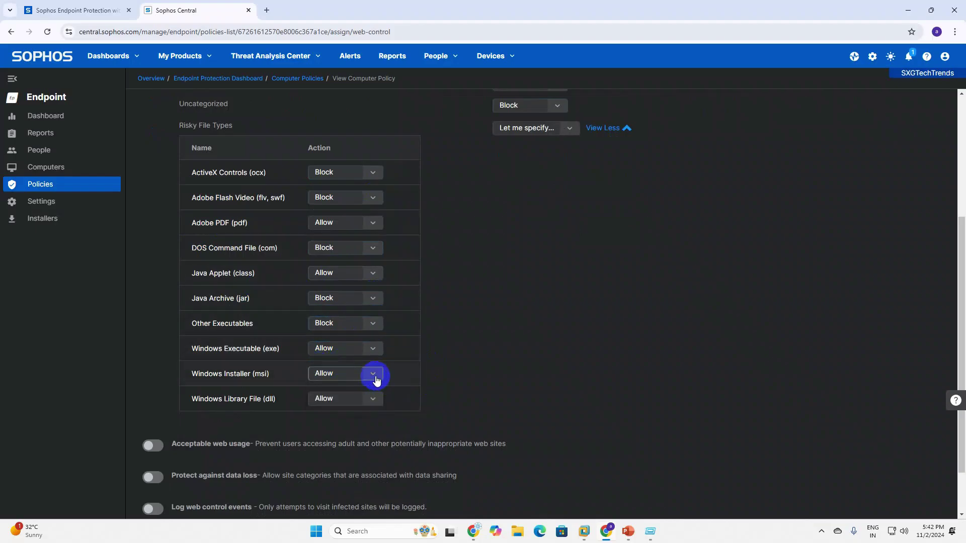
left_click(371, 376)
left_click(410, 387)
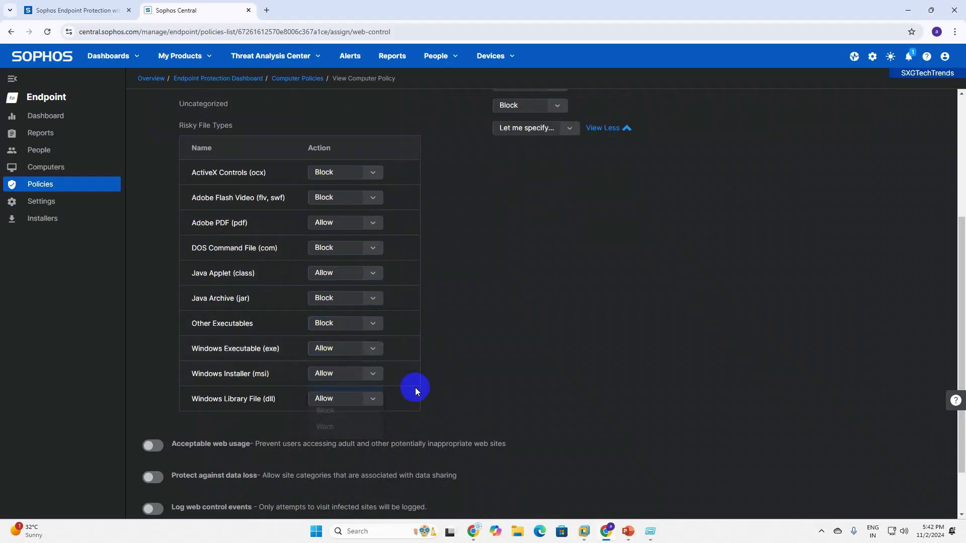
left_click(380, 407)
- Block Windows Library File downloads and set Acceptable web usage to 'Let me specify...'
left_click(324, 434)
scroll(244, 385, "down", 1)
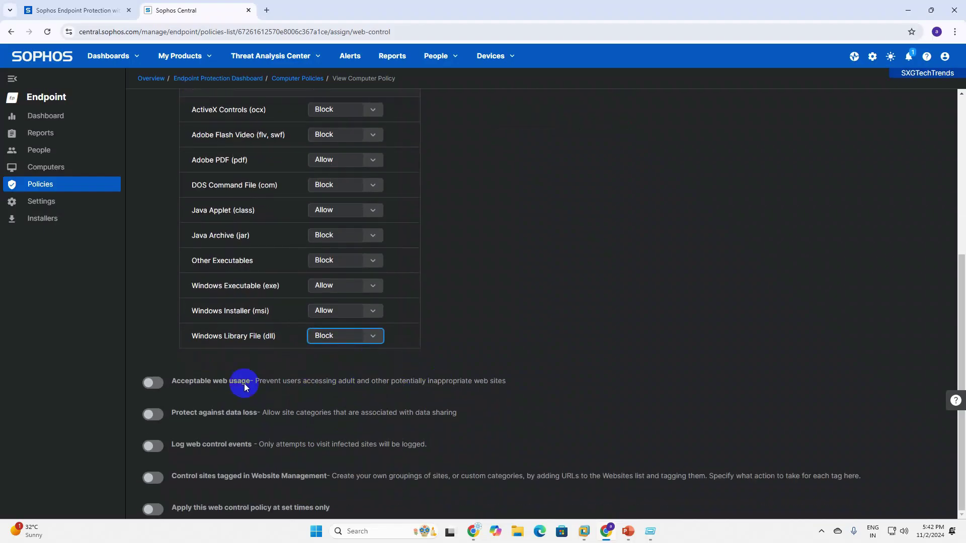
left_click(161, 386)
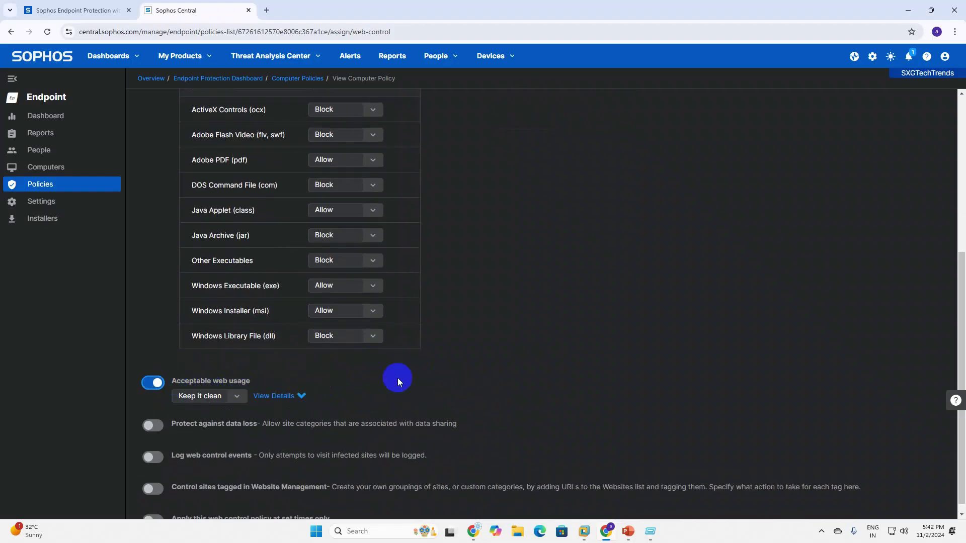
left_click(289, 387)
scroll(511, 305, "down", 2)
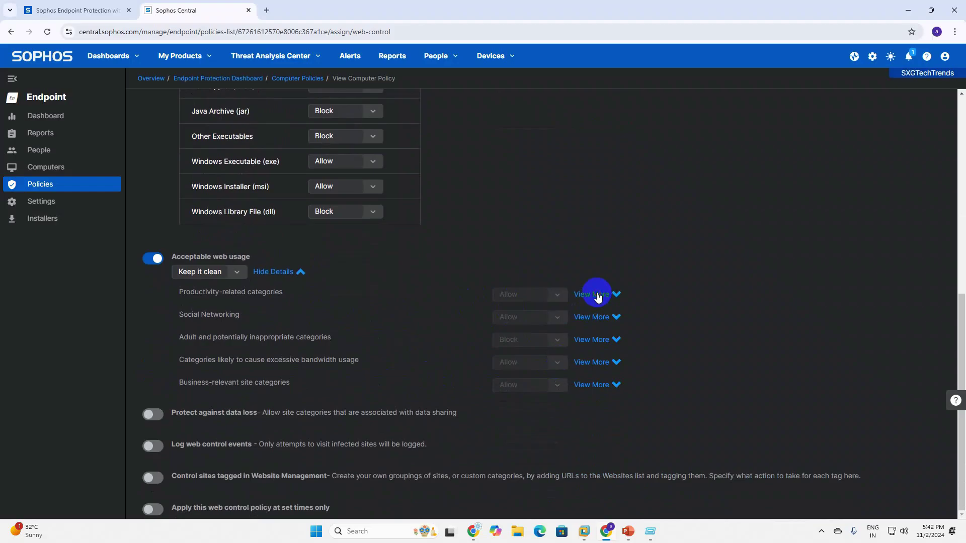
left_click(598, 296)
left_click(517, 306)
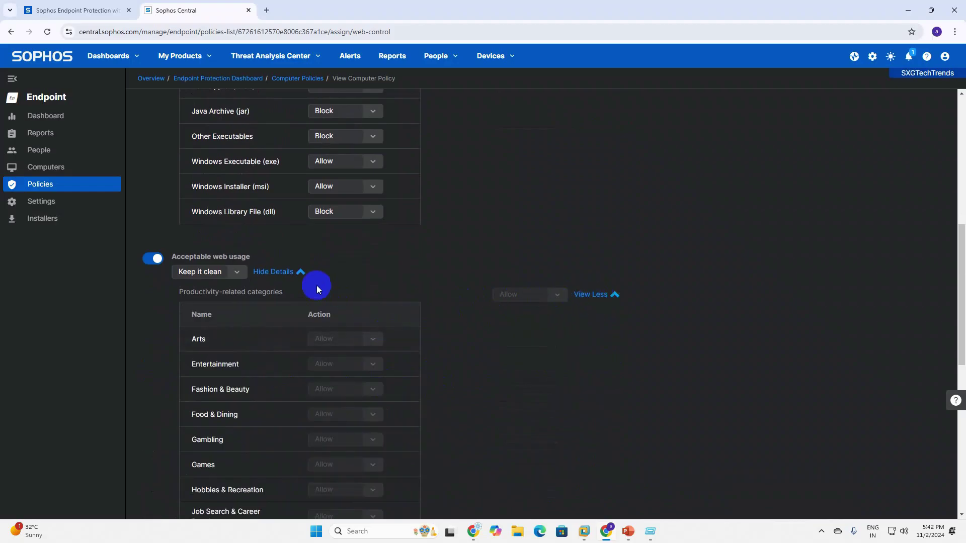
left_click(244, 277)
left_click(205, 361)
- Set the Productivity-related categories to Block
left_click(552, 297)
left_click(524, 363)
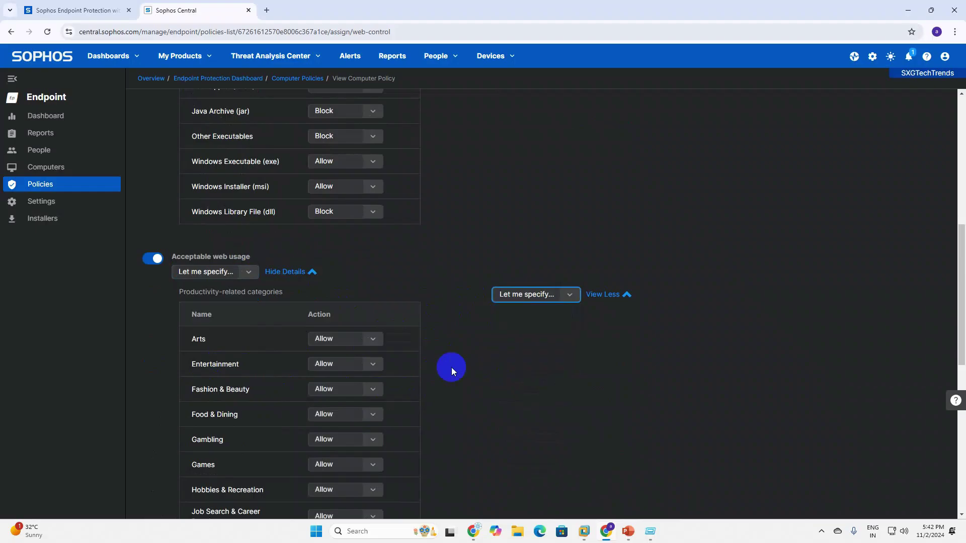
scroll(347, 373, "down", 5)
scroll(292, 281, "up", 3)
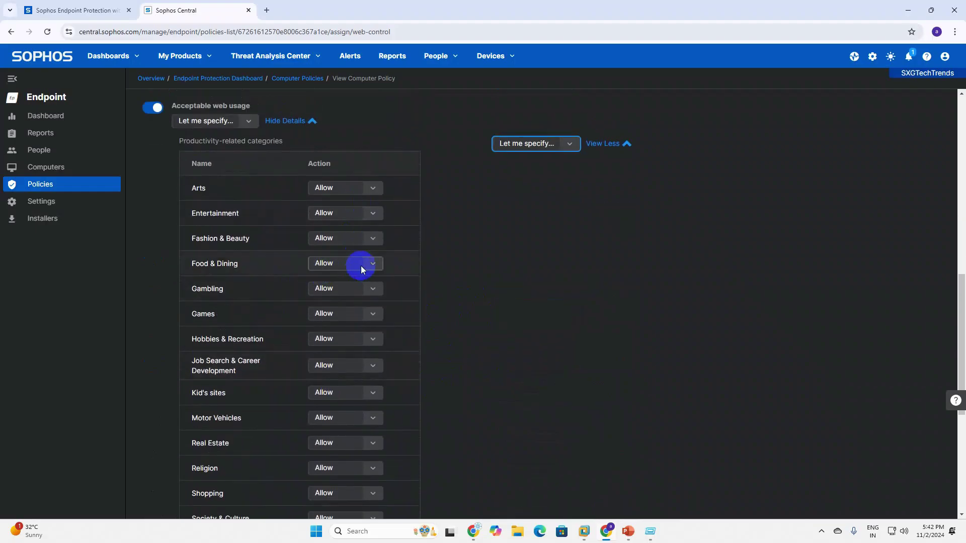
left_click(570, 143)
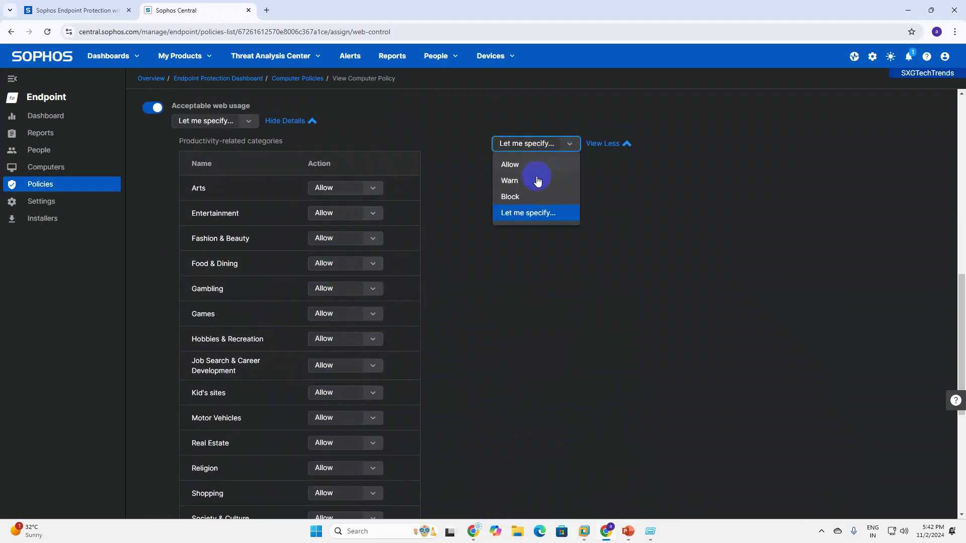
left_click(510, 196)
scroll(352, 302, "down", 6)
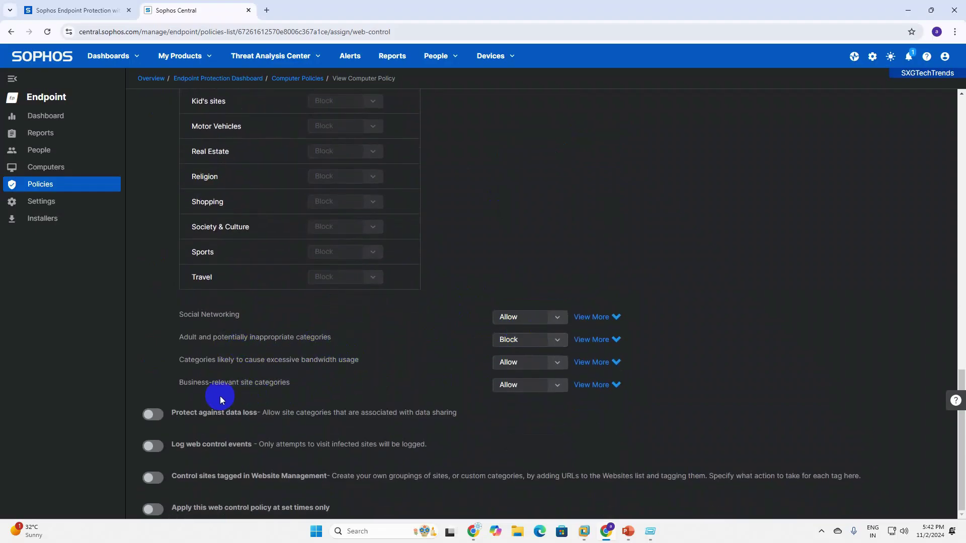
scroll(221, 401, "up", 7)
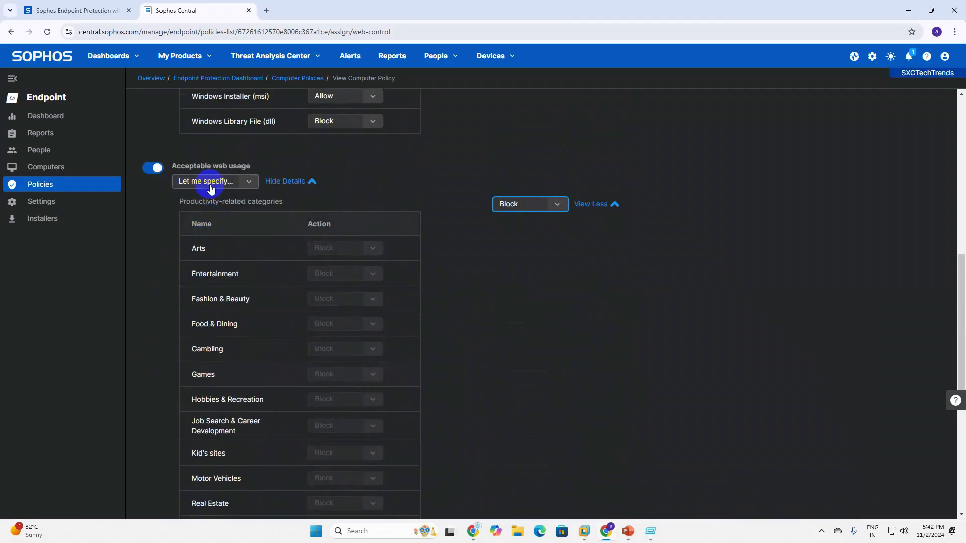
- Turn on Protect against data loss with 'Let me specify...', leaving Downloads and Web-based Email allowed
left_click(597, 204)
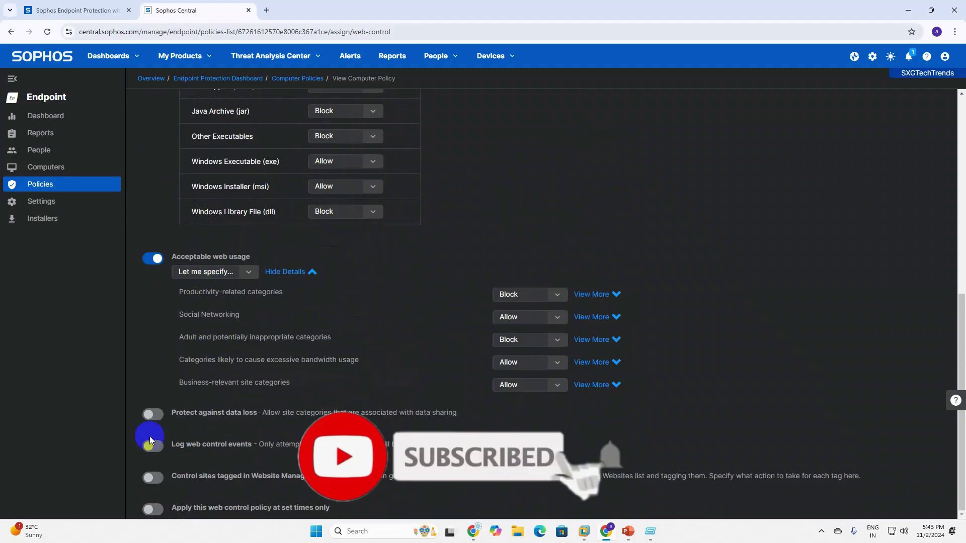
left_click(153, 415)
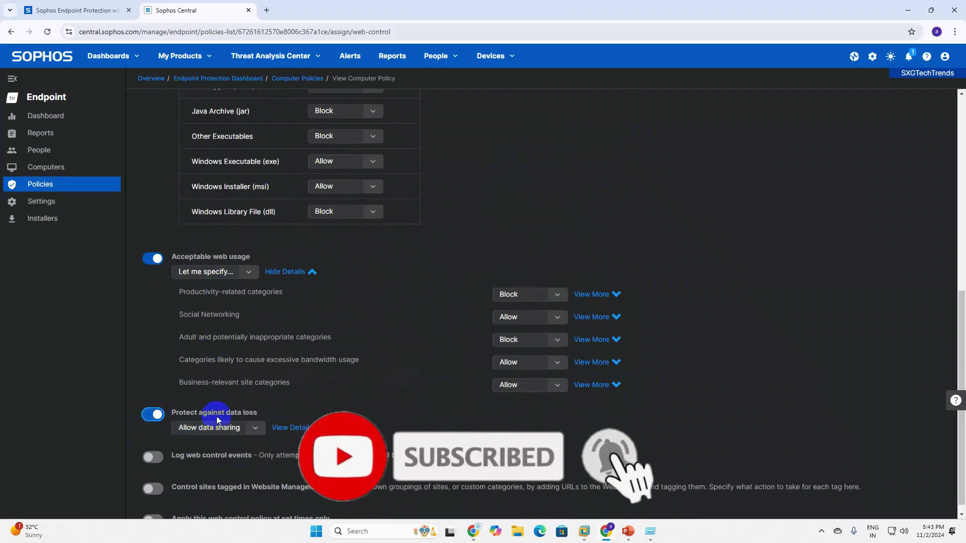
left_click(253, 429)
left_click(569, 294)
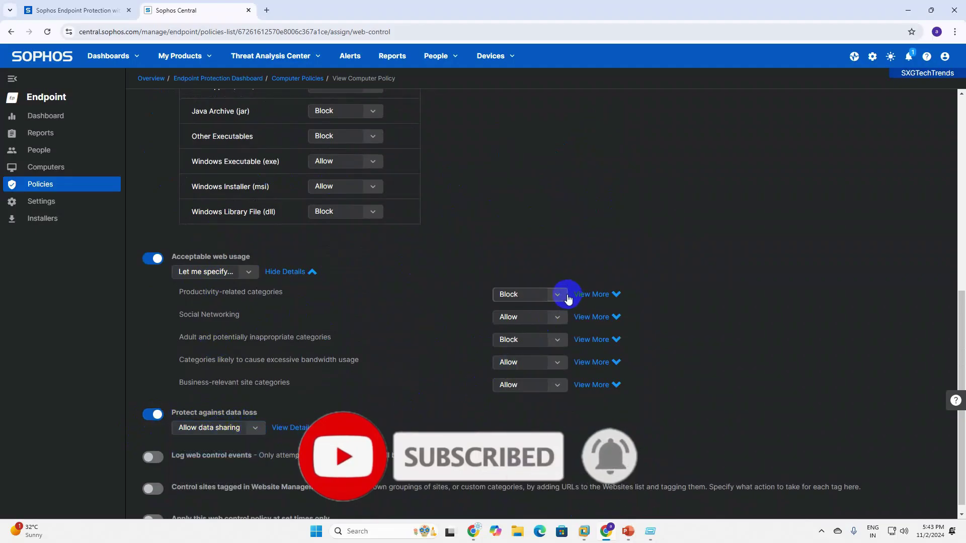
left_click(258, 429)
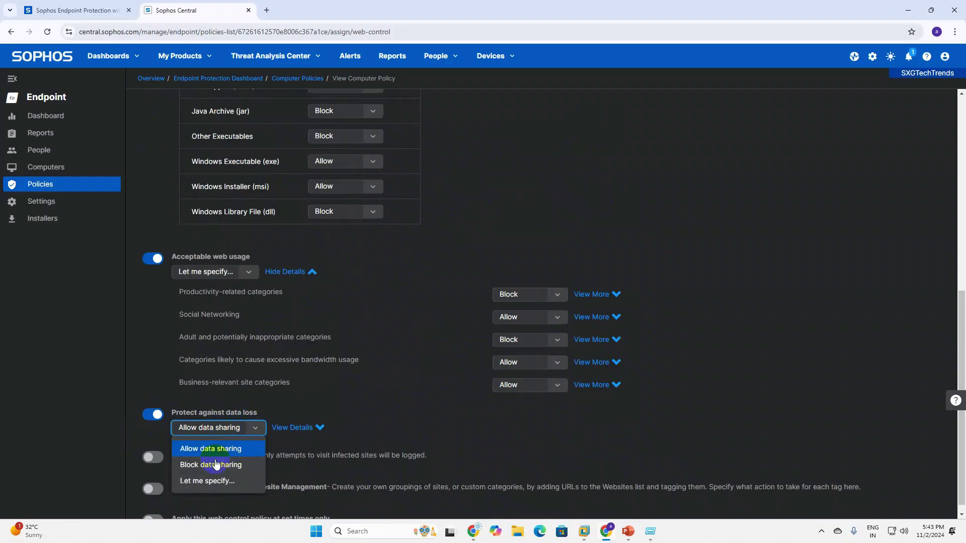
left_click(222, 482)
scroll(531, 372, "down", 1)
left_click(317, 417)
scroll(332, 410, "down", 2)
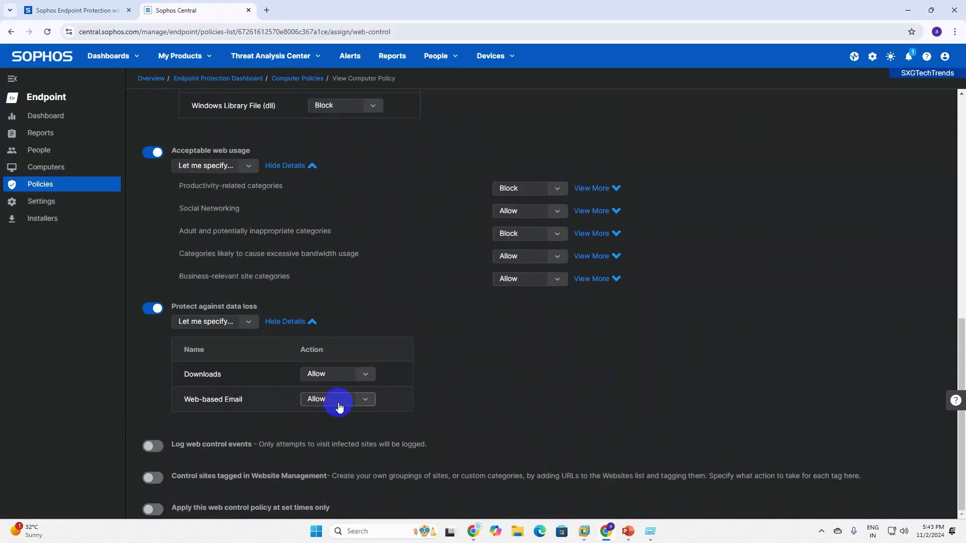
left_click(366, 375)
left_click(224, 416)
left_click(150, 319)
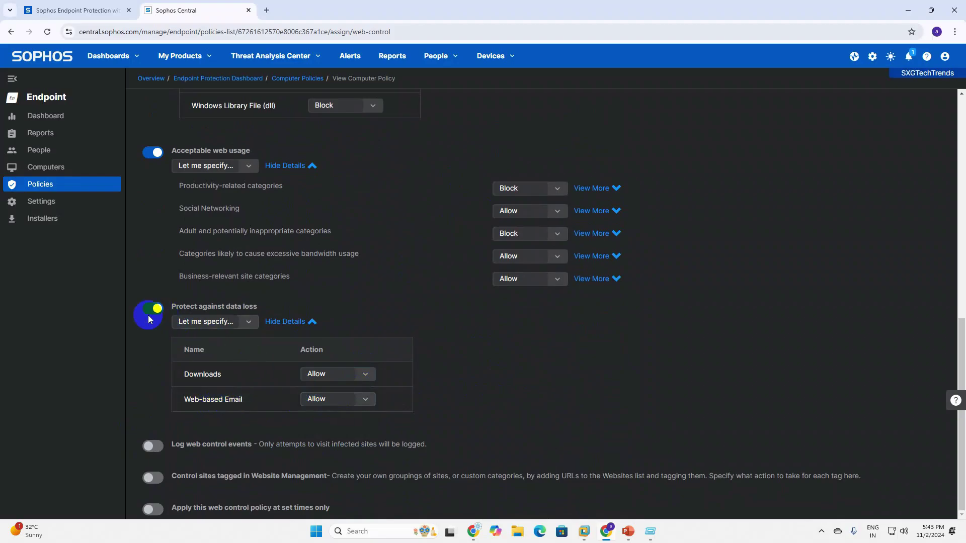
- Enable Log web control events, Control sites tagged in Website Management, and Apply at set times
left_click(155, 447)
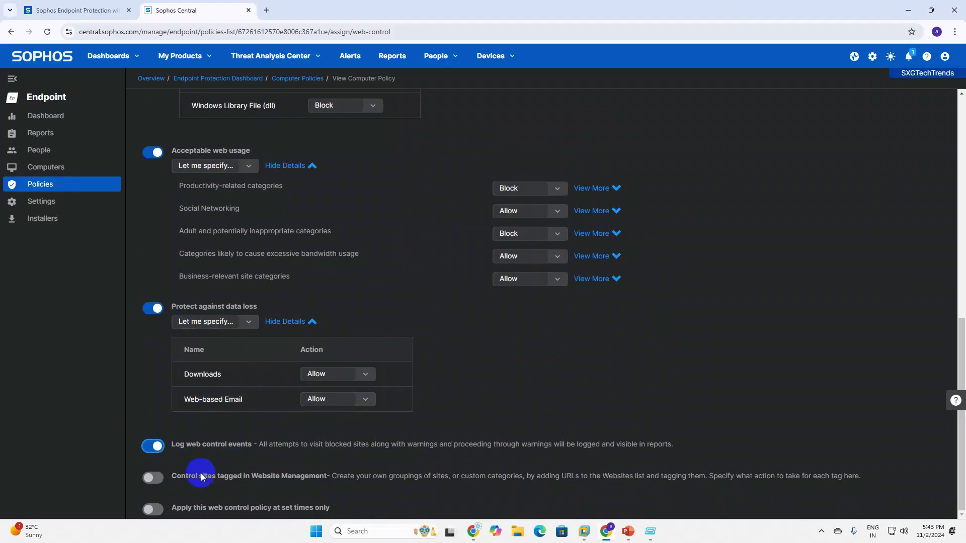
left_click(157, 480)
scroll(192, 486, "down", 1)
left_click(160, 509)
scroll(581, 300, "down", 1)
scroll(632, 264, "up", 7)
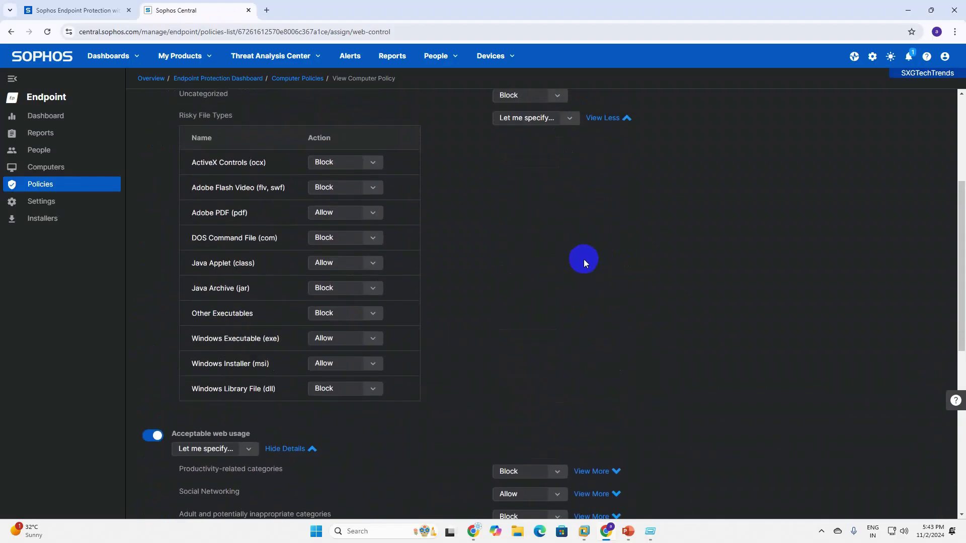
- Save the Web Control Full Access policy from the top of the page
scroll(584, 258, "up", 2)
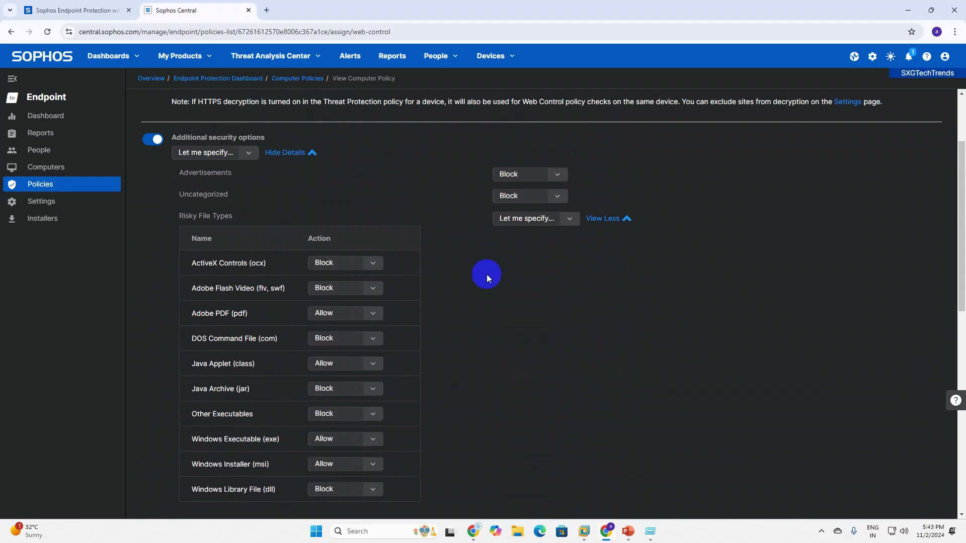
scroll(444, 263, "up", 3)
left_click(779, 120)
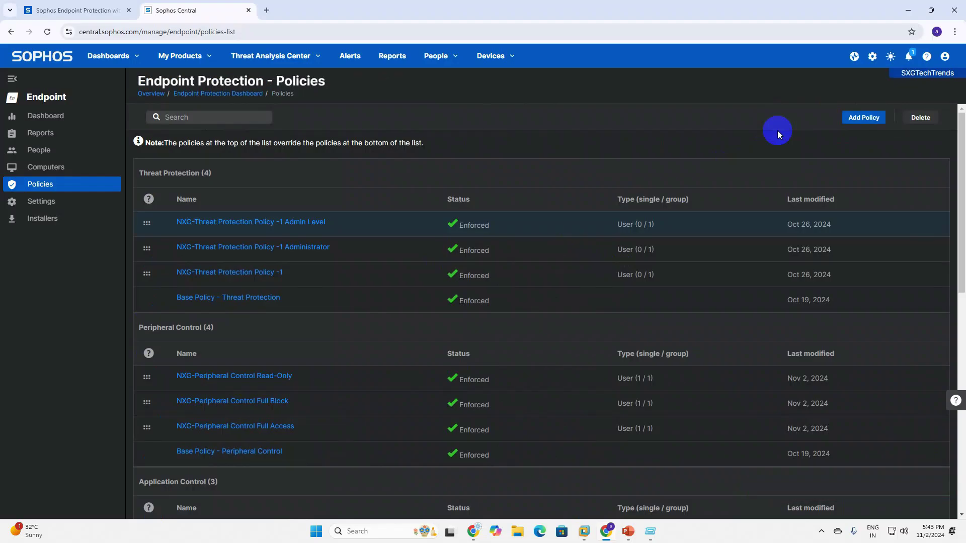
- Assign two users to the Web Control Full Block policy and save
scroll(471, 388, "down", 7)
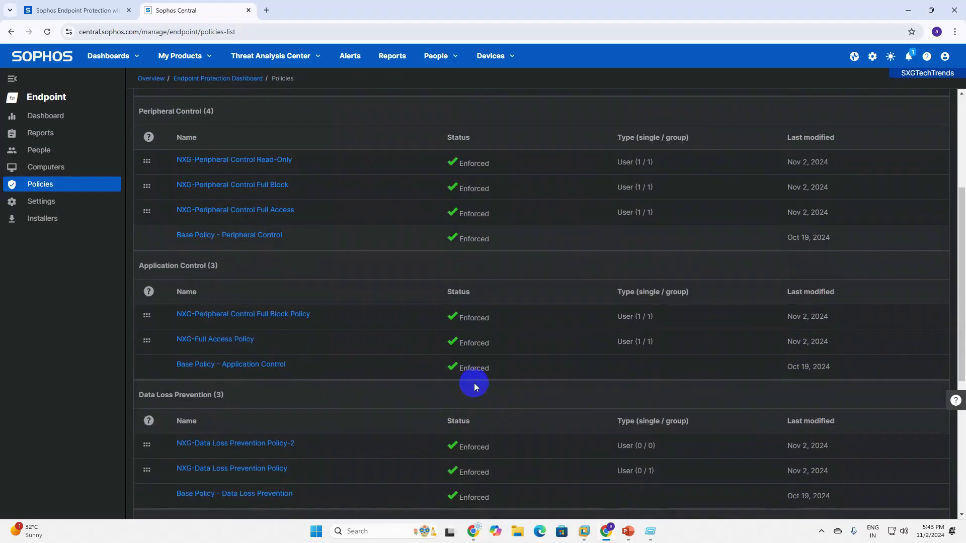
scroll(474, 386, "down", 1)
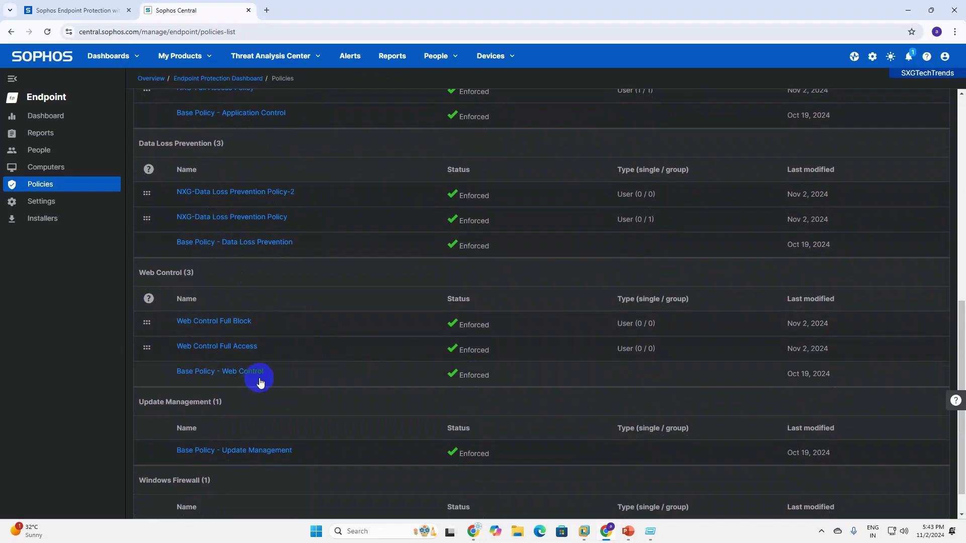
left_click(200, 322)
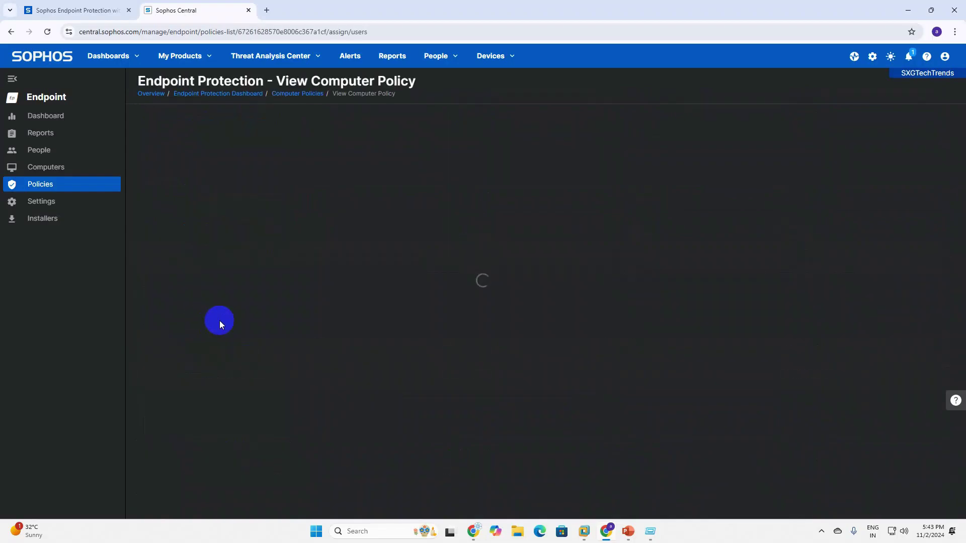
left_click(151, 382)
left_click(151, 358)
left_click(539, 373)
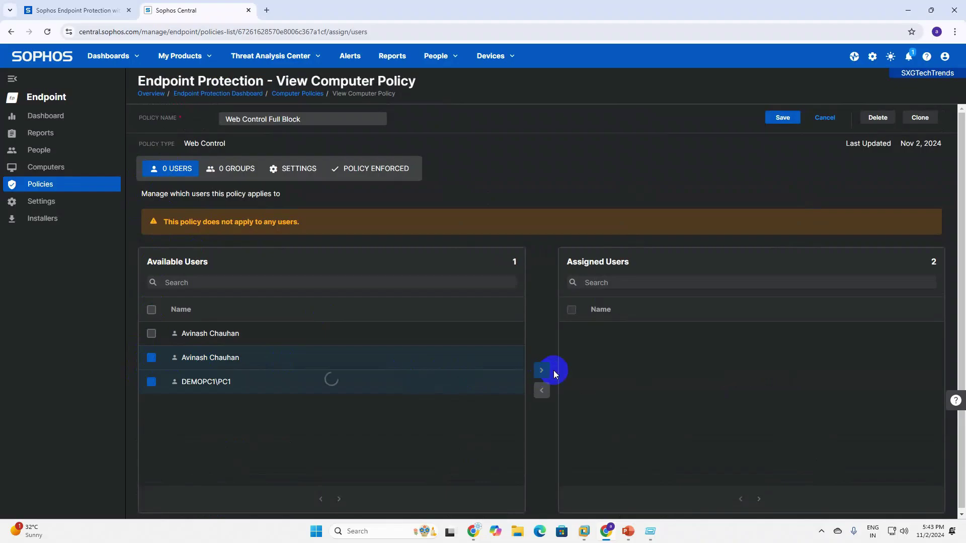
left_click(797, 119)
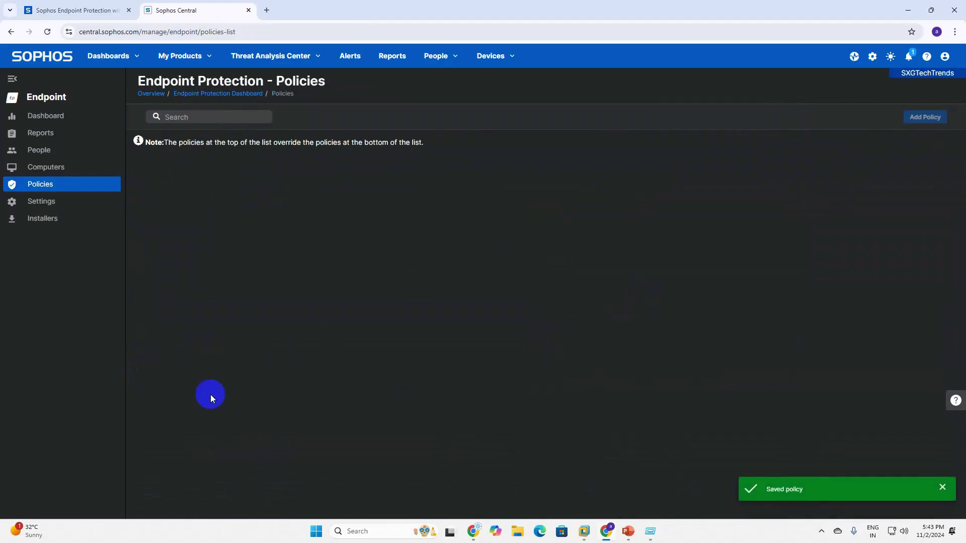
- Assign one user to the Web Control Full Access policy and save
scroll(231, 467, "down", 9)
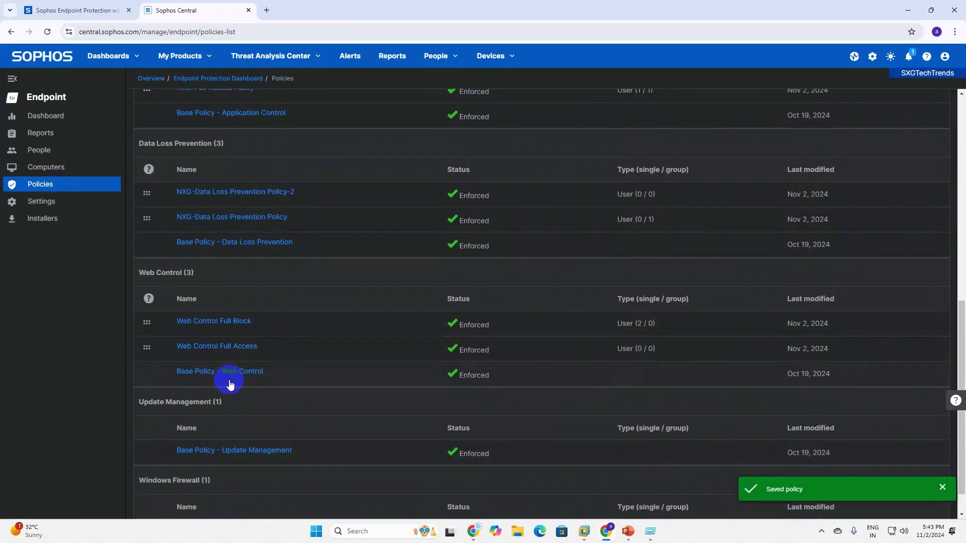
left_click(261, 347)
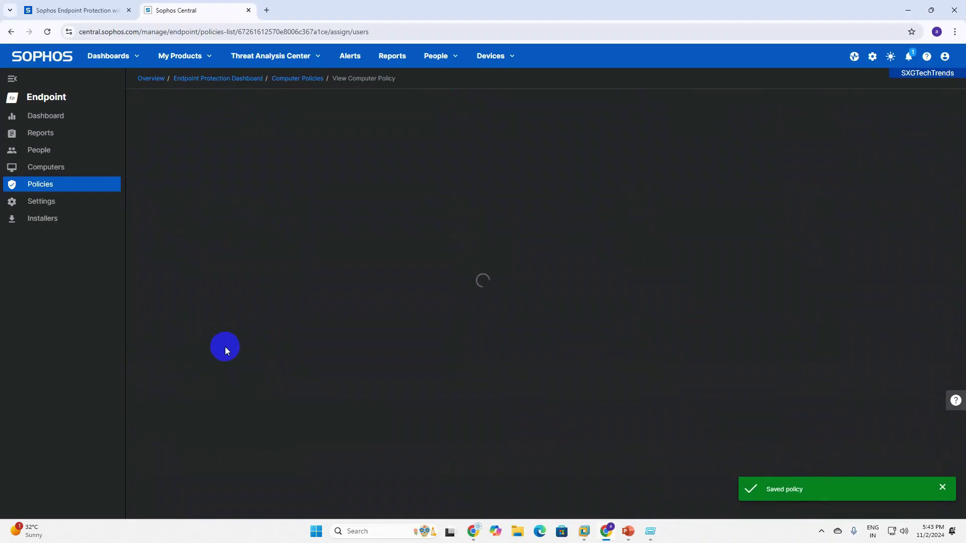
left_click(151, 334)
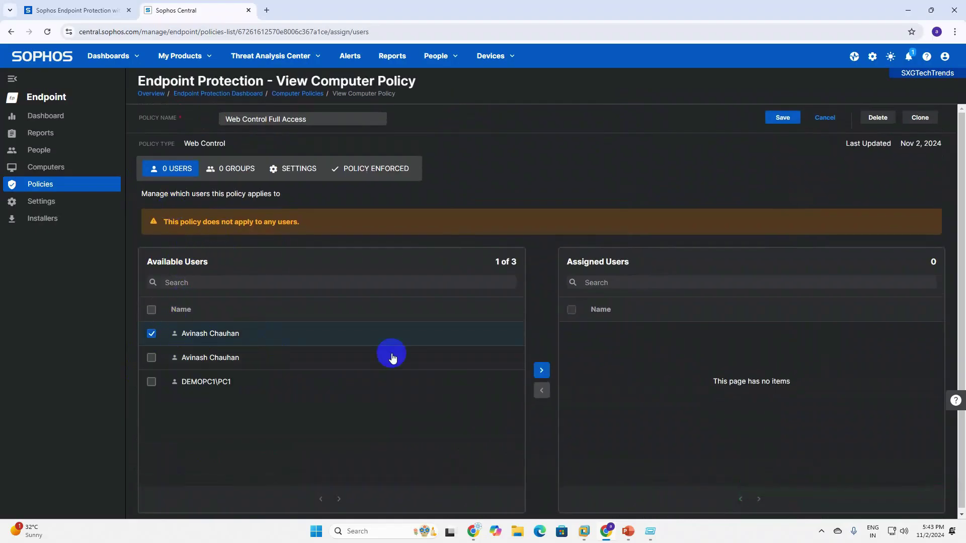
left_click(542, 370)
left_click(783, 117)
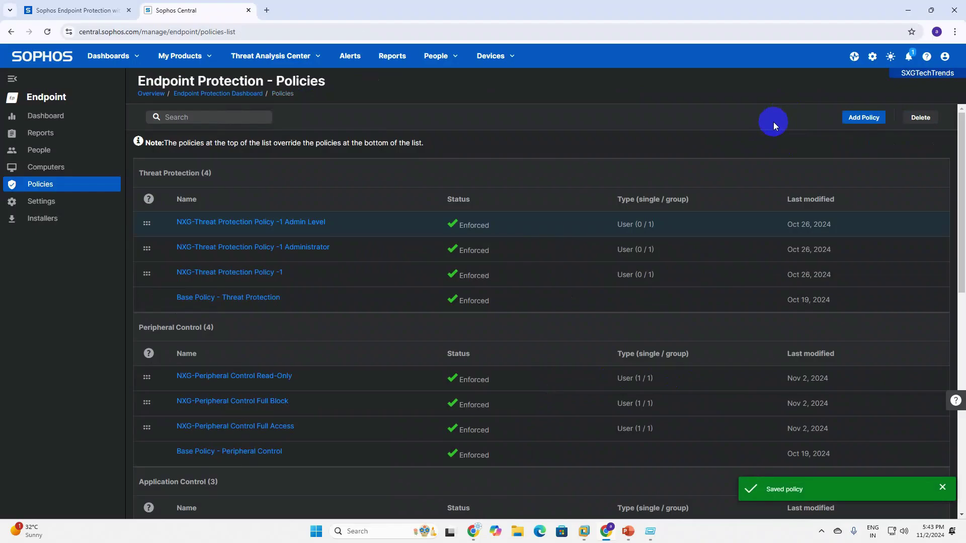
- Add all three users to the Full Block group, save, and return to the Endpoint Protection dashboard
left_click(40, 150)
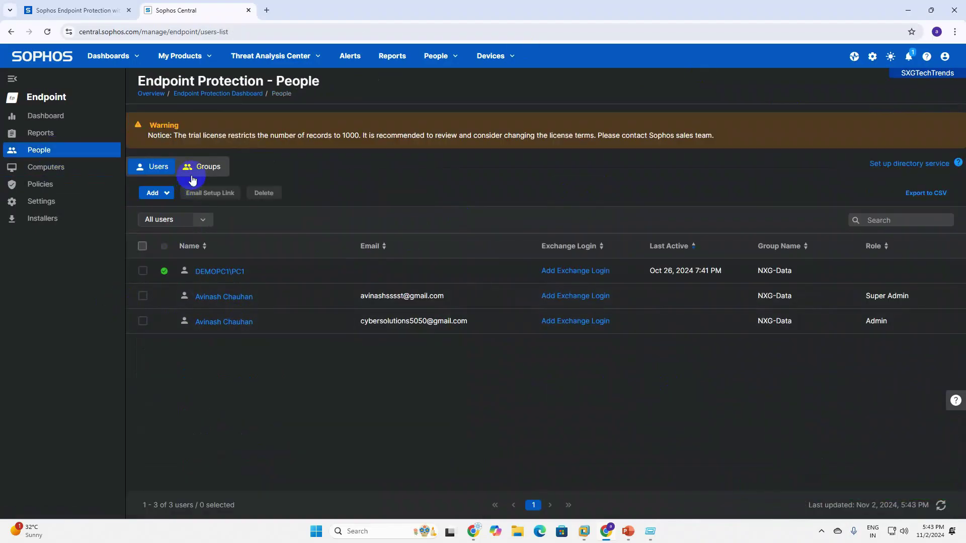
left_click(204, 168)
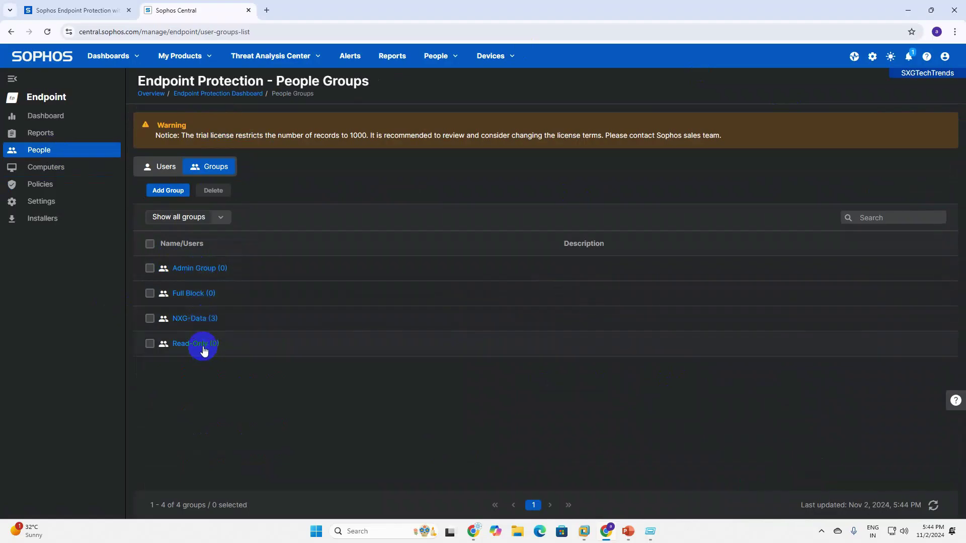
left_click(203, 296)
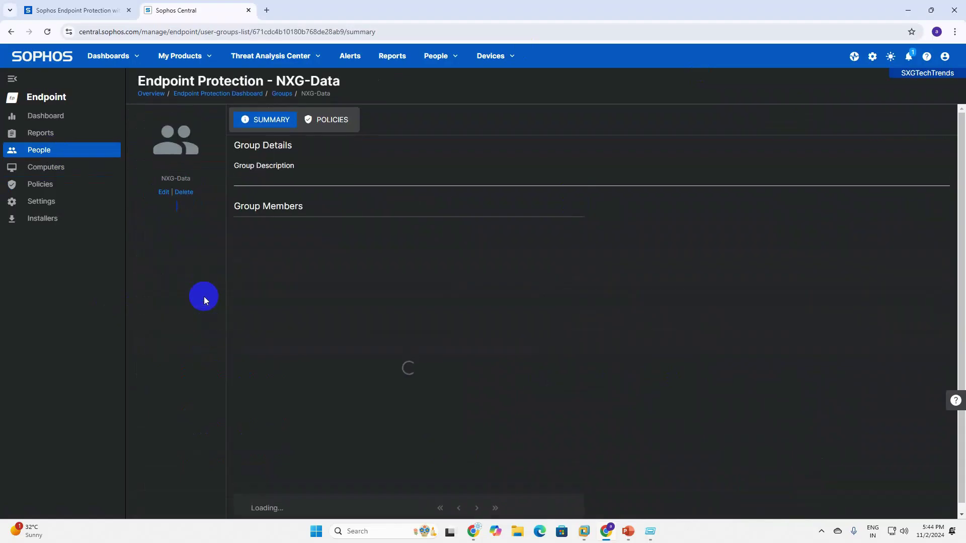
left_click(163, 191)
left_click(286, 294)
left_click(287, 271)
left_click(482, 298)
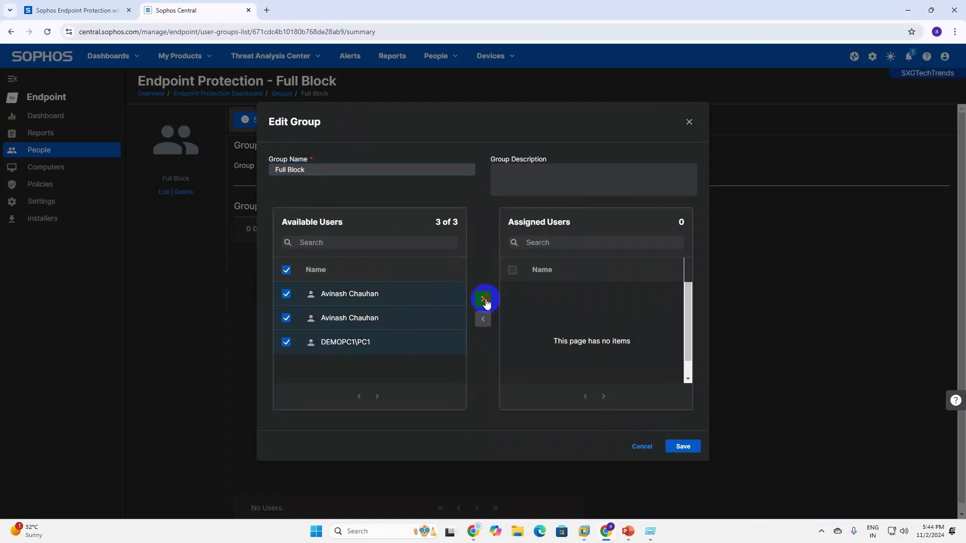
left_click(682, 447)
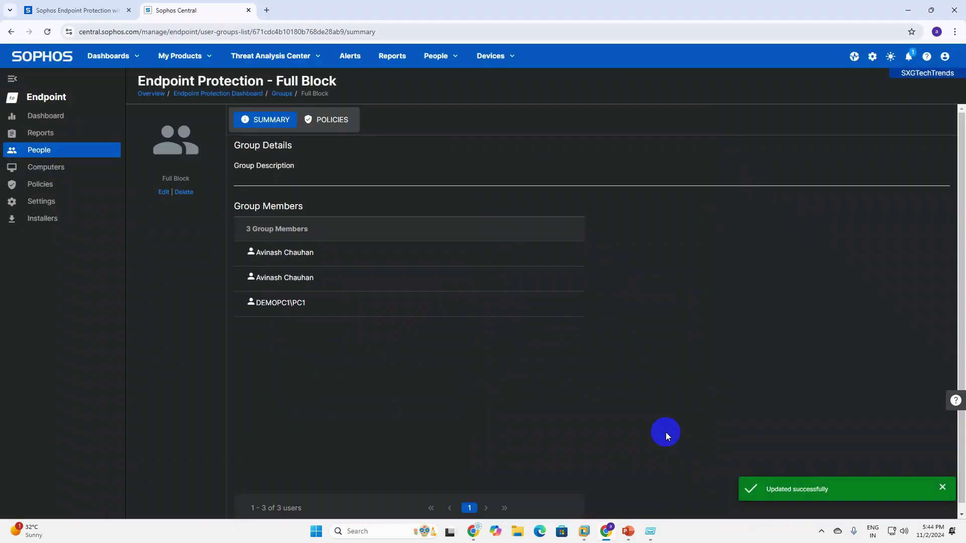
left_click(242, 94)
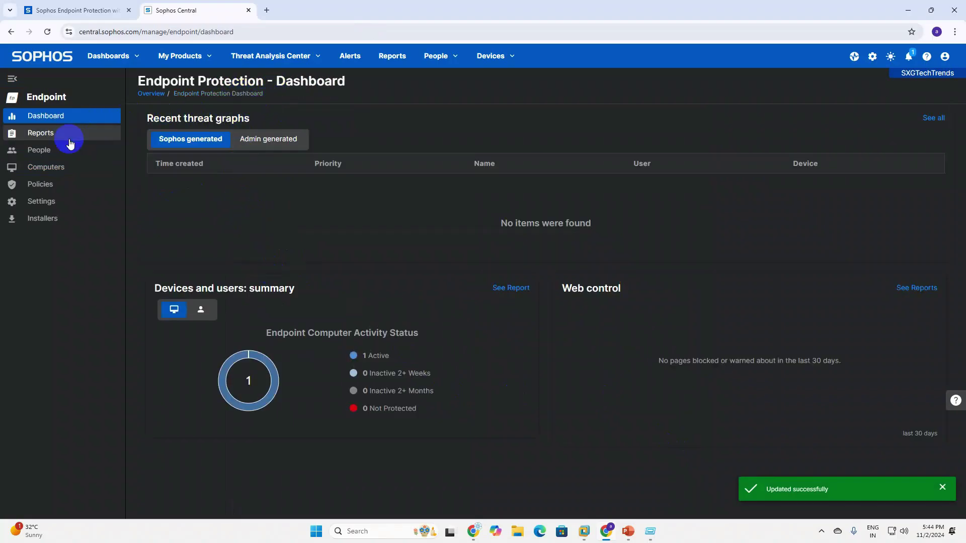
- Add the second user to Admin Group, save, and go to the Policies list
left_click(66, 154)
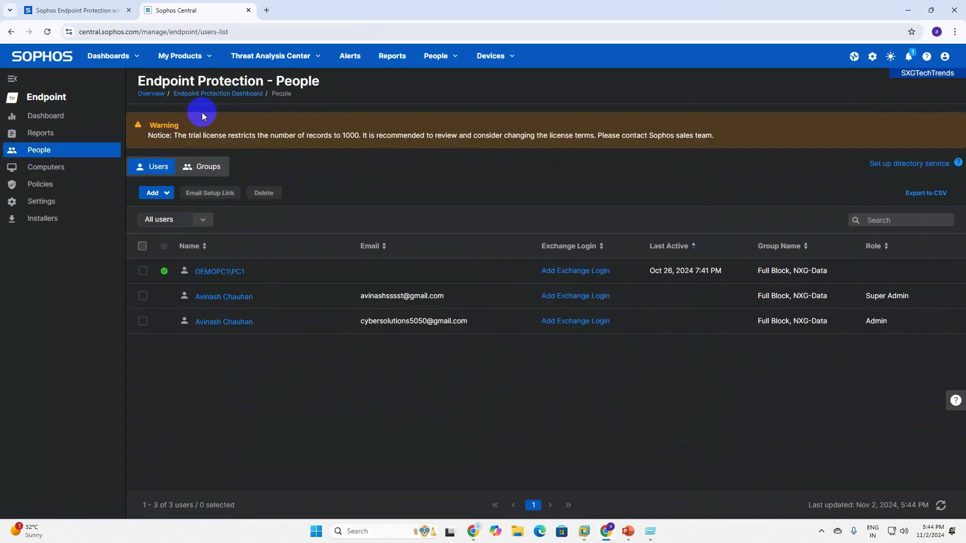
left_click(209, 169)
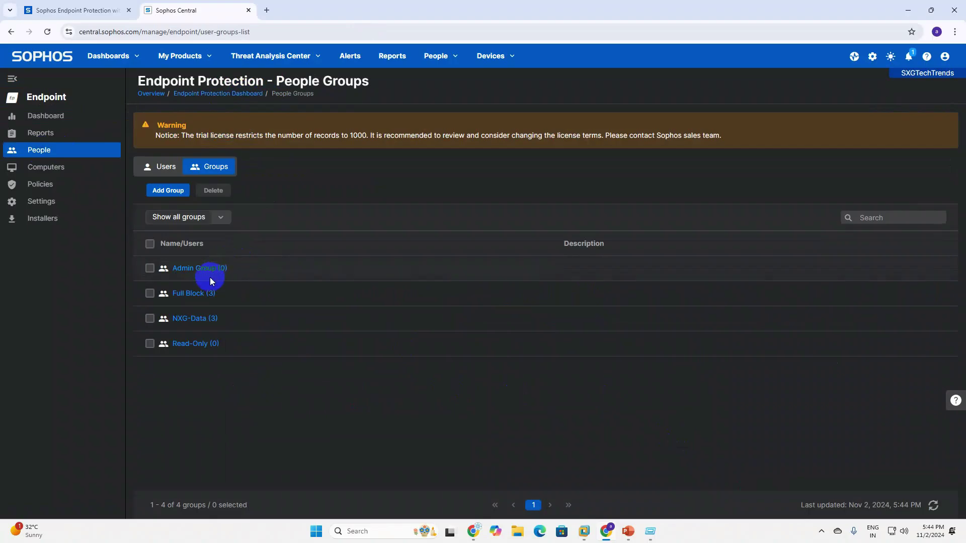
left_click(207, 277)
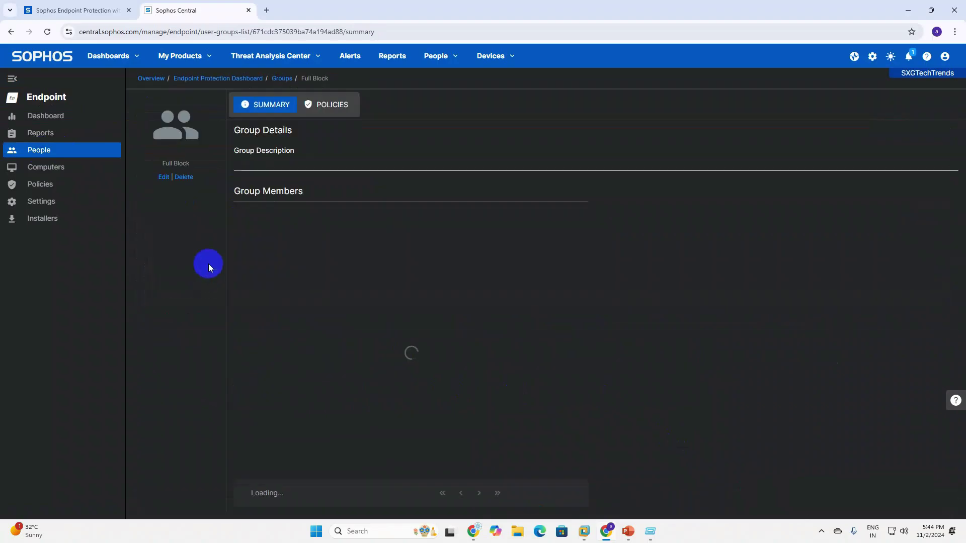
left_click(172, 199)
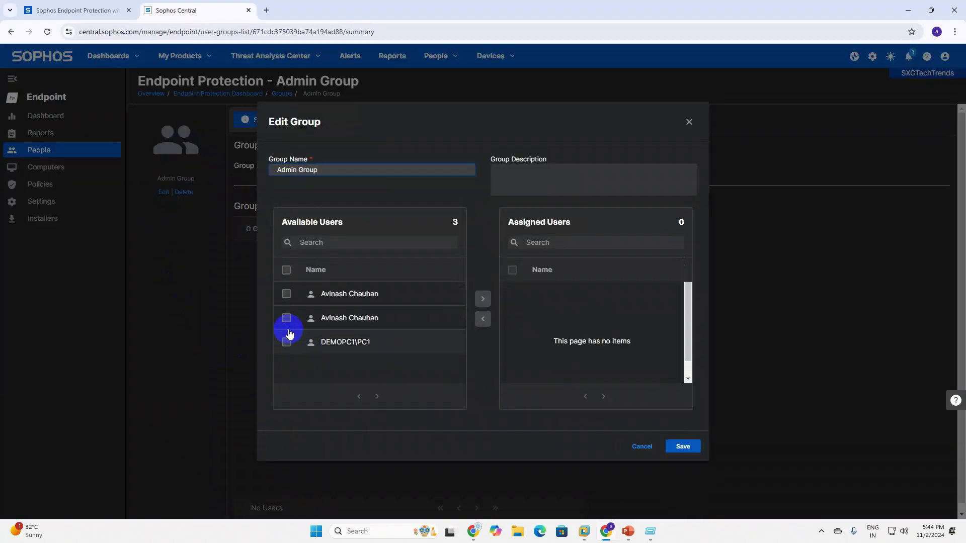
left_click(286, 318)
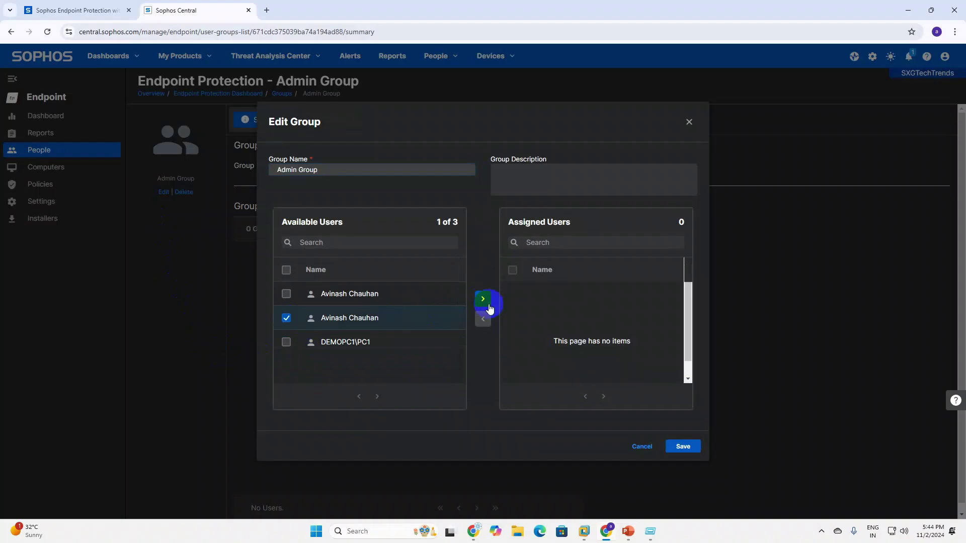
left_click(489, 306)
left_click(683, 447)
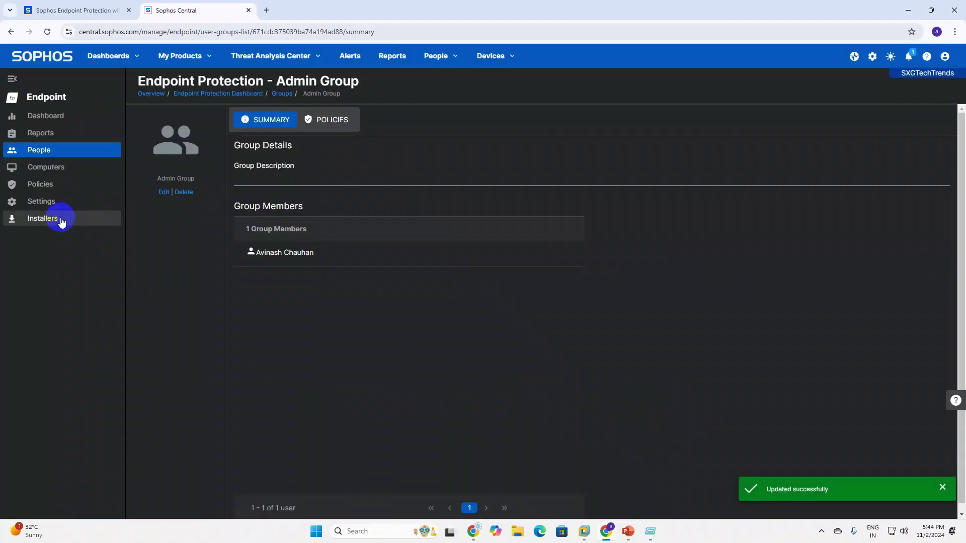
left_click(11, 187)
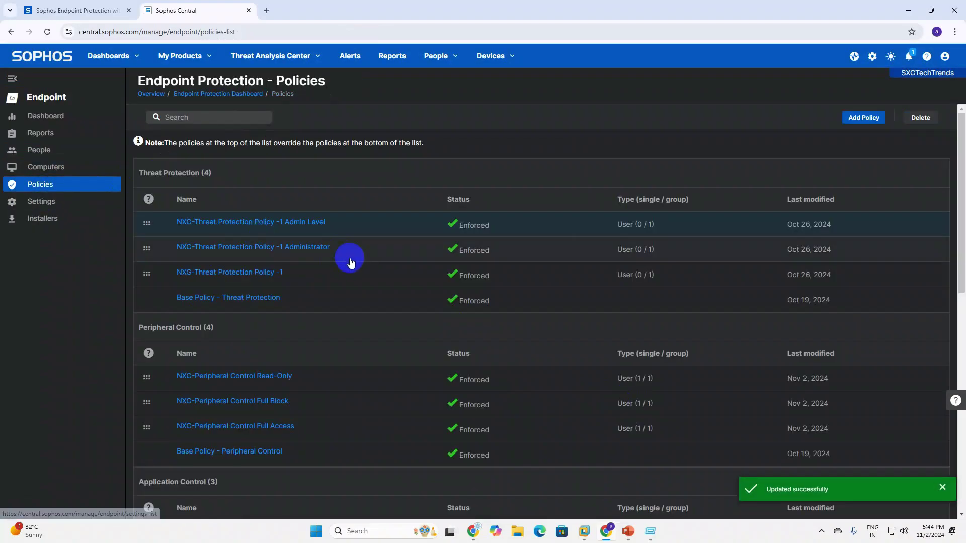
- Assign Admin Group to the Web Control Full Access policy and save
scroll(533, 371, "down", 10)
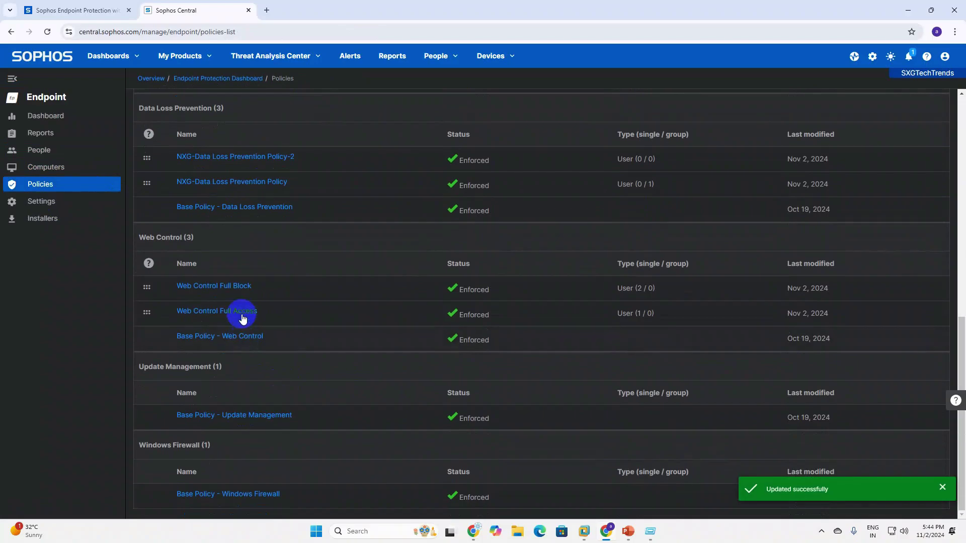
left_click(241, 310)
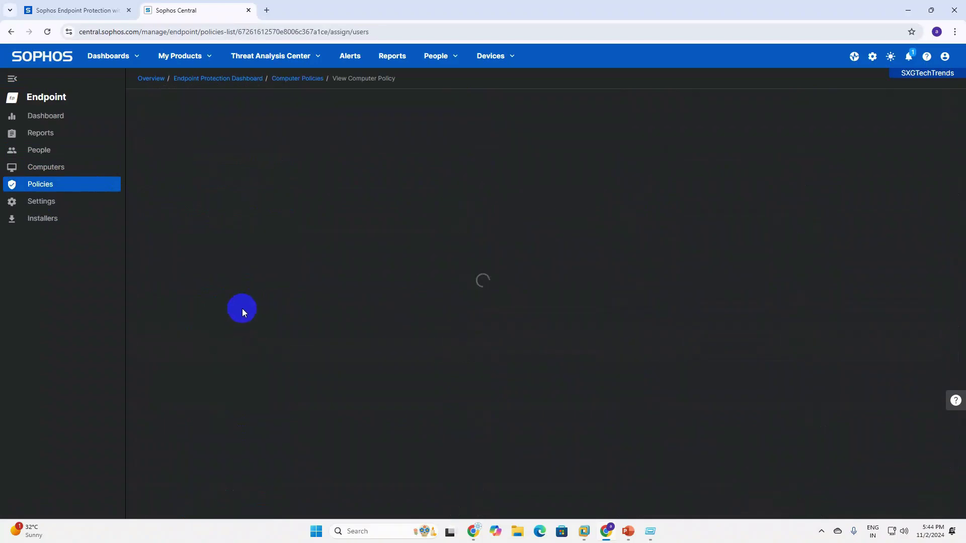
left_click(231, 167)
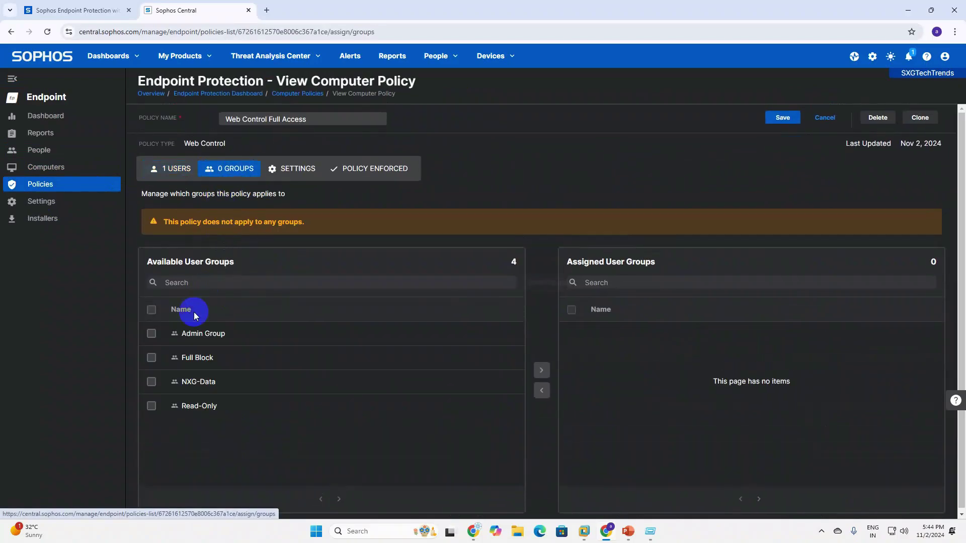
left_click(151, 333)
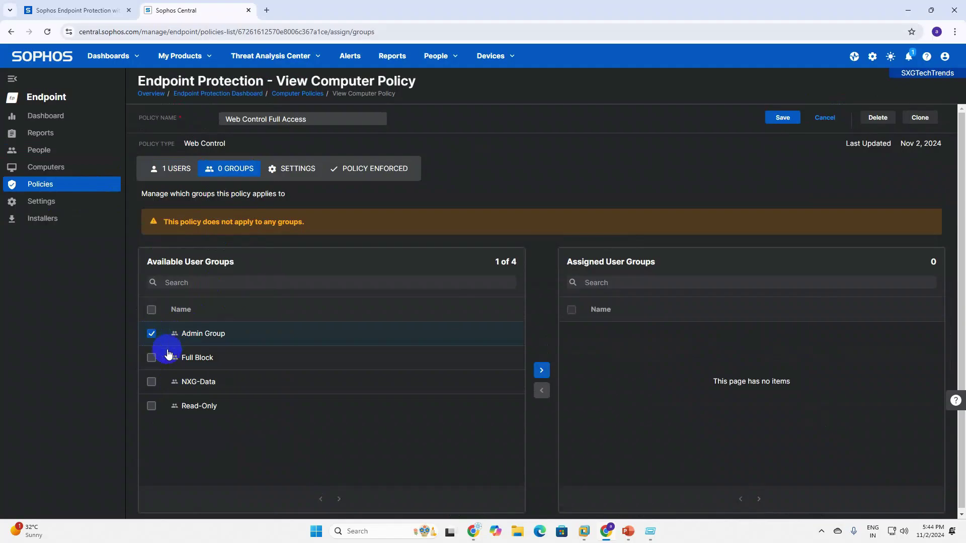
left_click(542, 375)
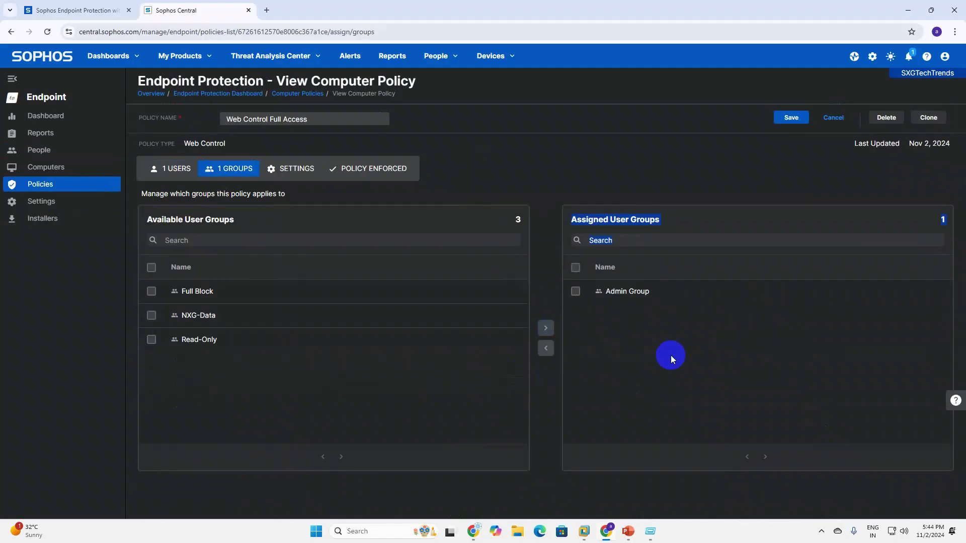
left_click(784, 118)
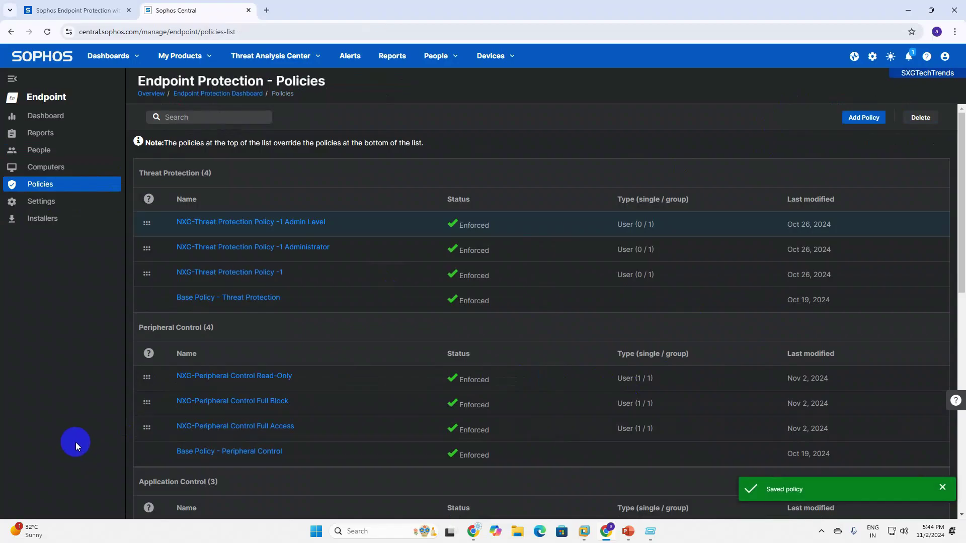
- Assign the Full Block group to the Web Control Full Block policy and save
scroll(211, 442, "down", 6)
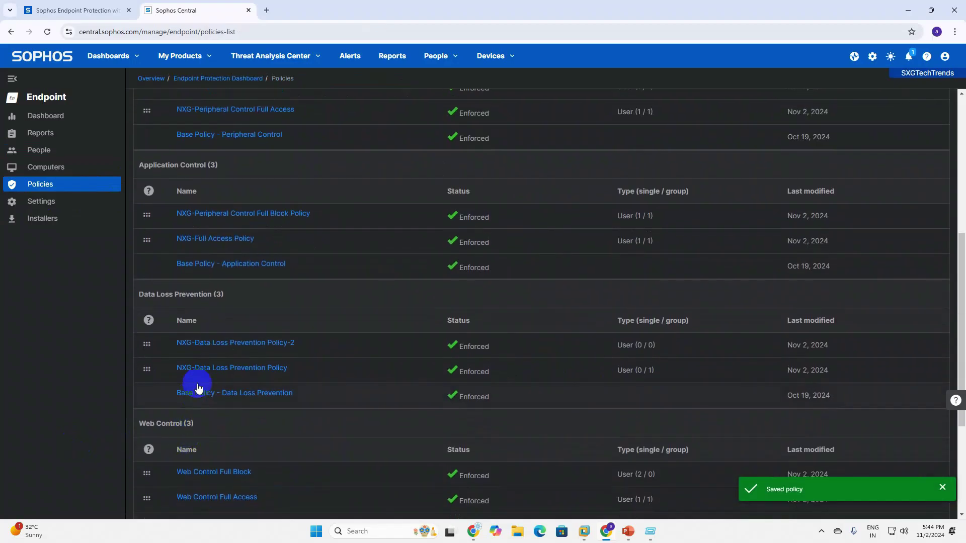
scroll(242, 412, "down", 2)
left_click(231, 374)
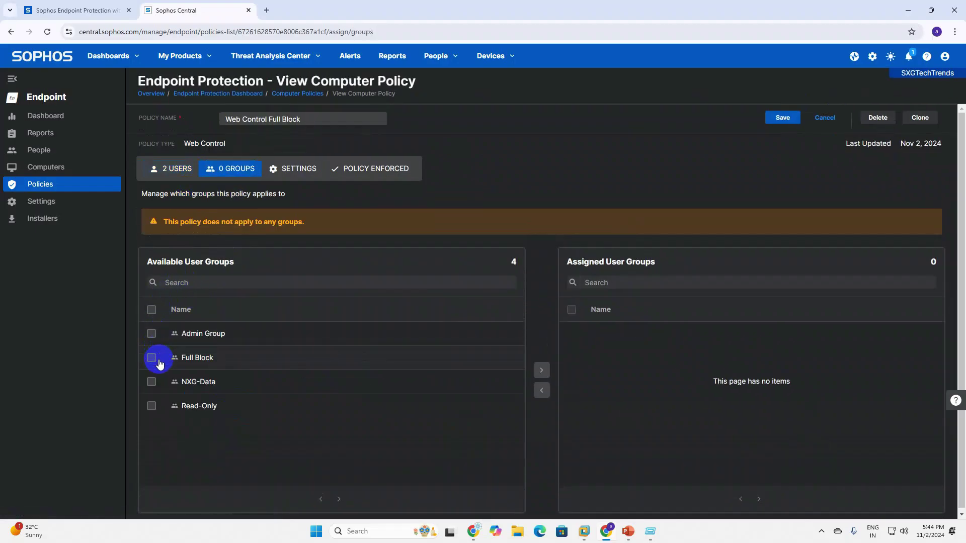
left_click(151, 358)
left_click(541, 370)
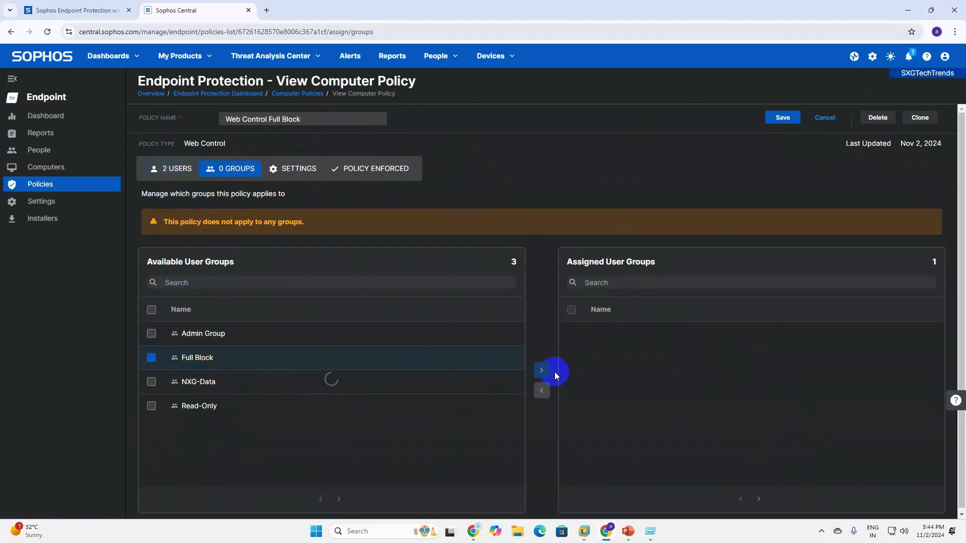
left_click(790, 119)
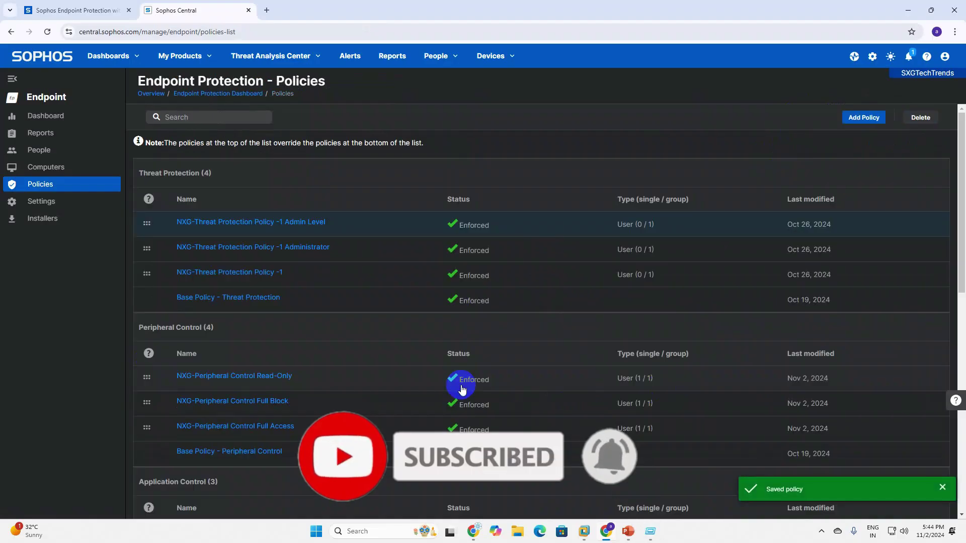
- Scroll down to the Web Control policies and open Web Control Full Block
scroll(448, 379, "down", 8)
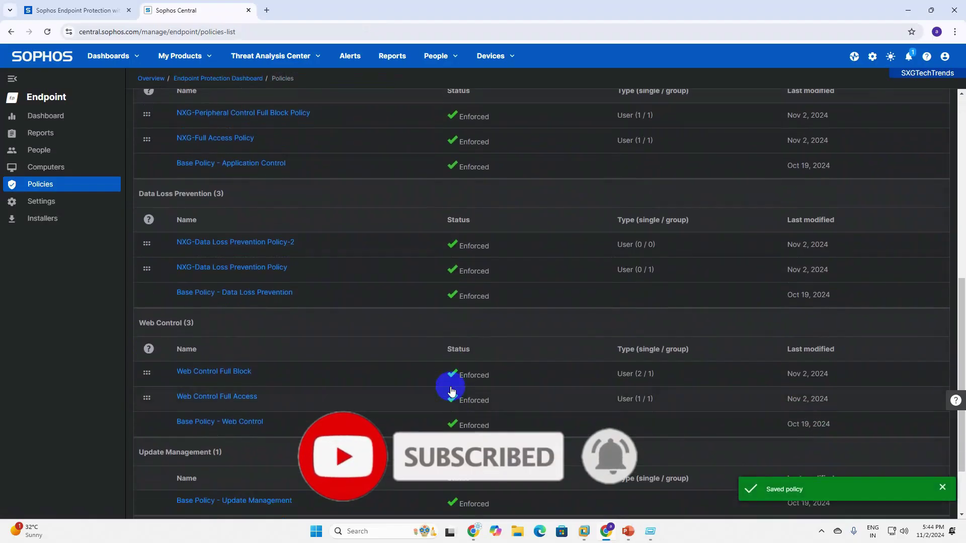
scroll(623, 380, "down", 1)
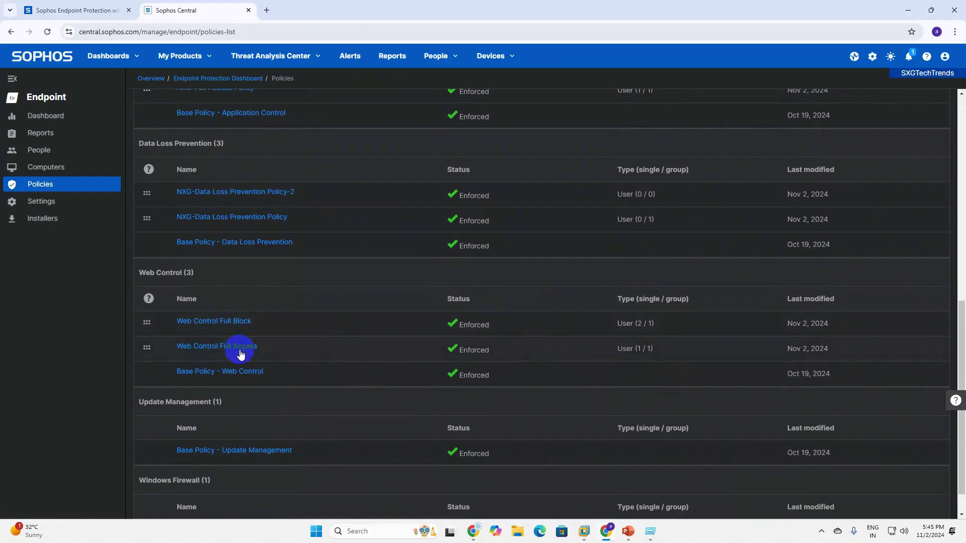
scroll(236, 372, "down", 1)
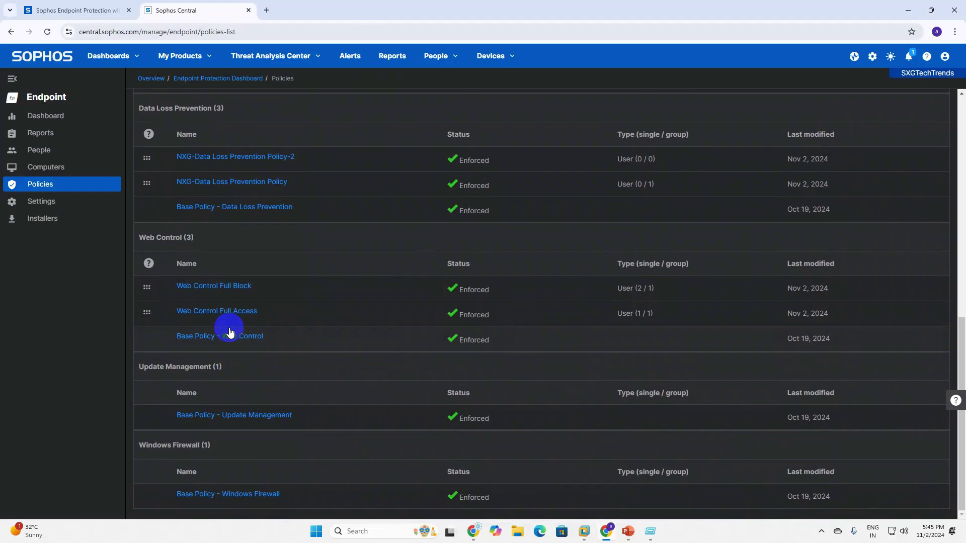
left_click(199, 287)
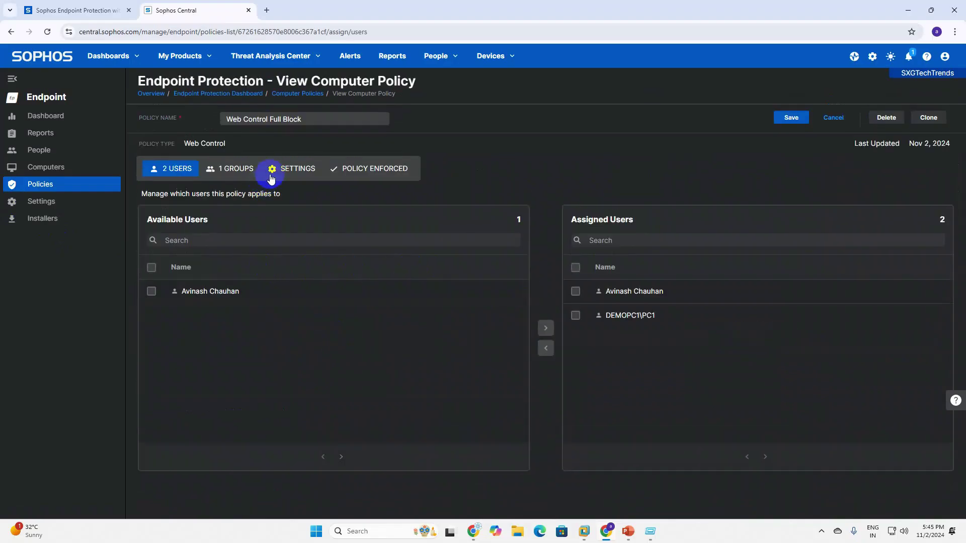
- Show Full Block's Settings and expand Acceptable web usage, with all five categories set to Block
left_click(275, 172)
scroll(228, 288, "down", 2)
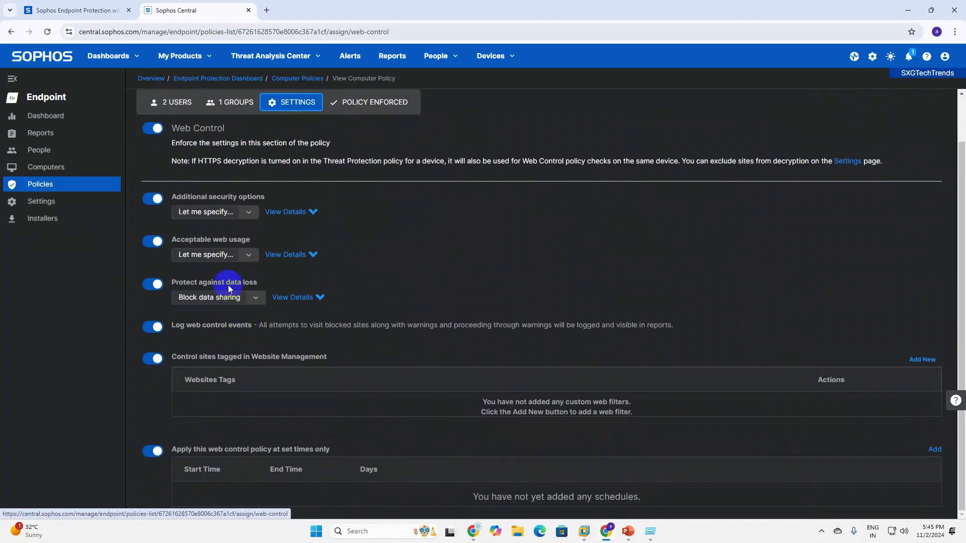
left_click(309, 256)
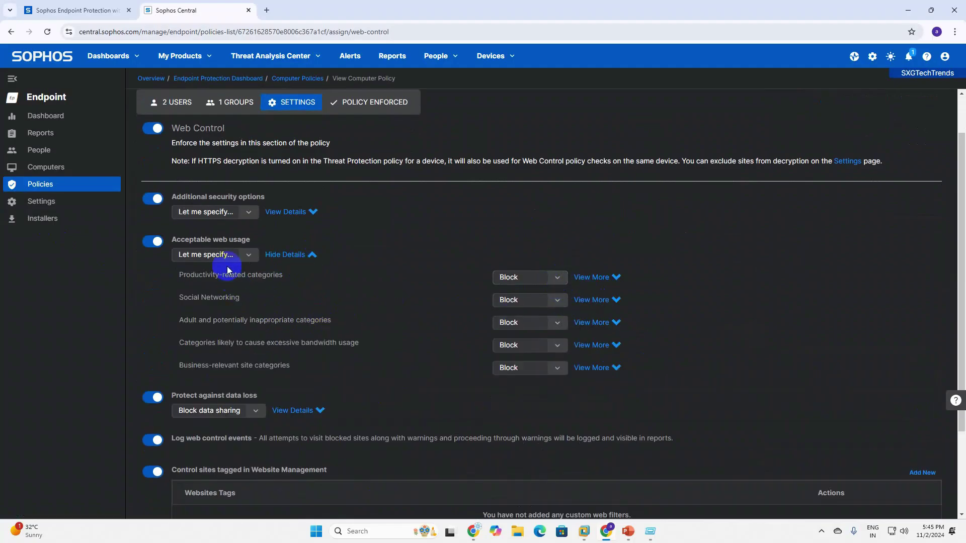
left_click(247, 212)
left_click(364, 232)
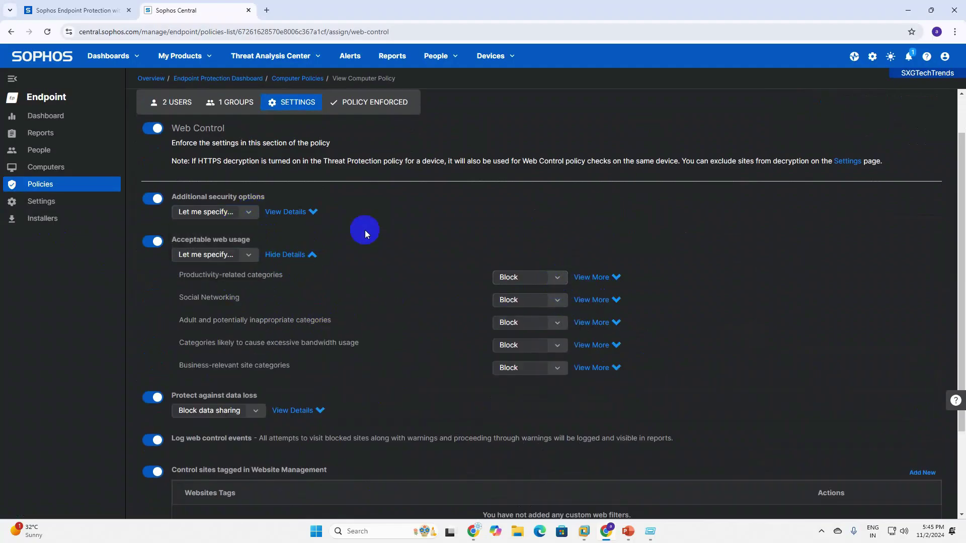